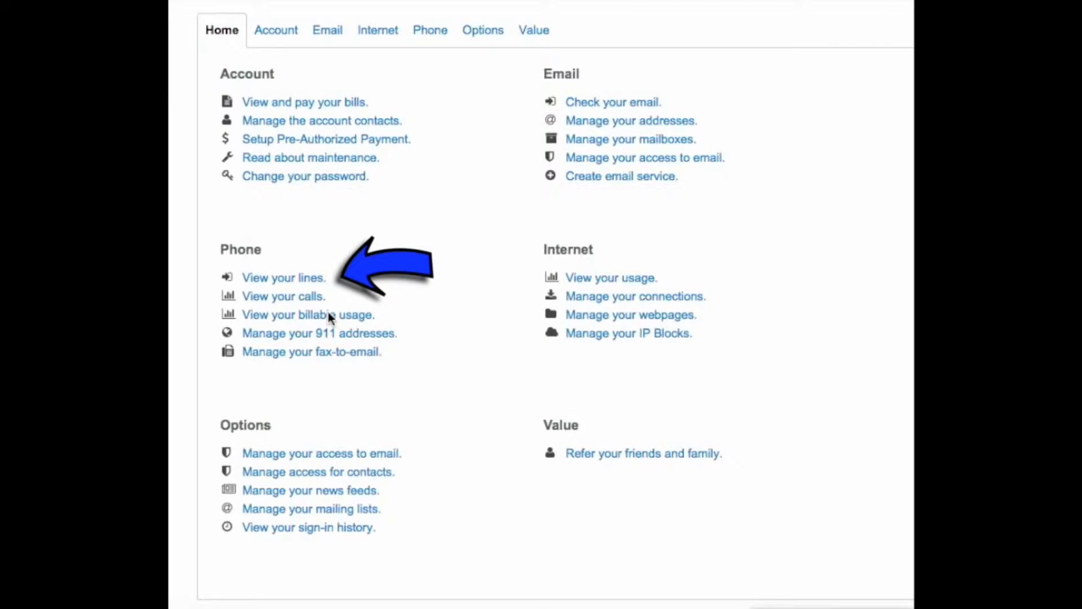
- From the phone lines list, open the Premium Attendant page for one of the account's lines
{"action": "left_click", "coordinate": [294, 279]}
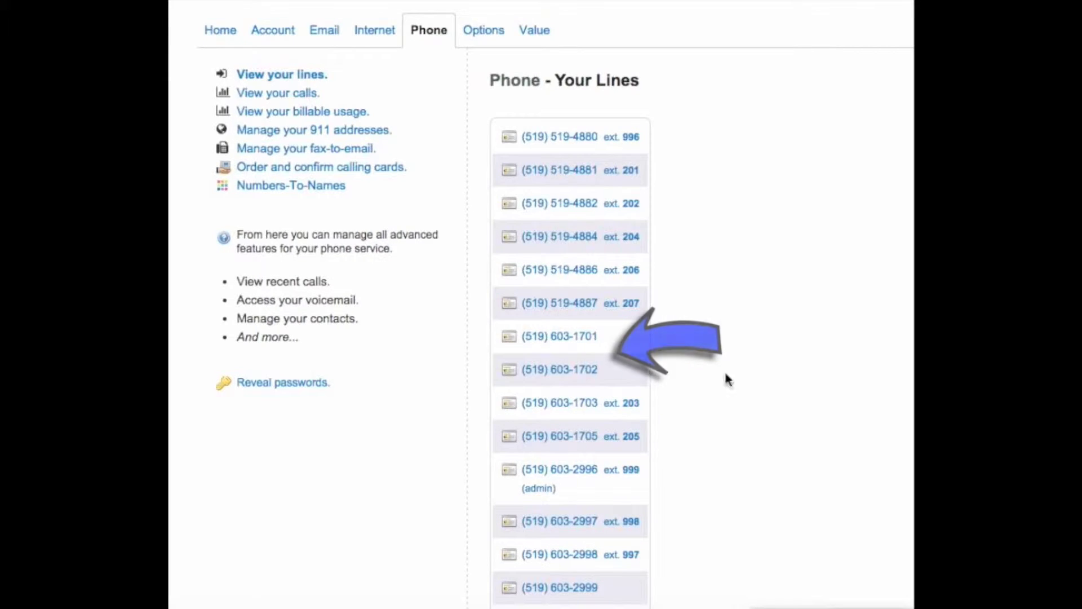
{"action": "left_click", "coordinate": [558, 377]}
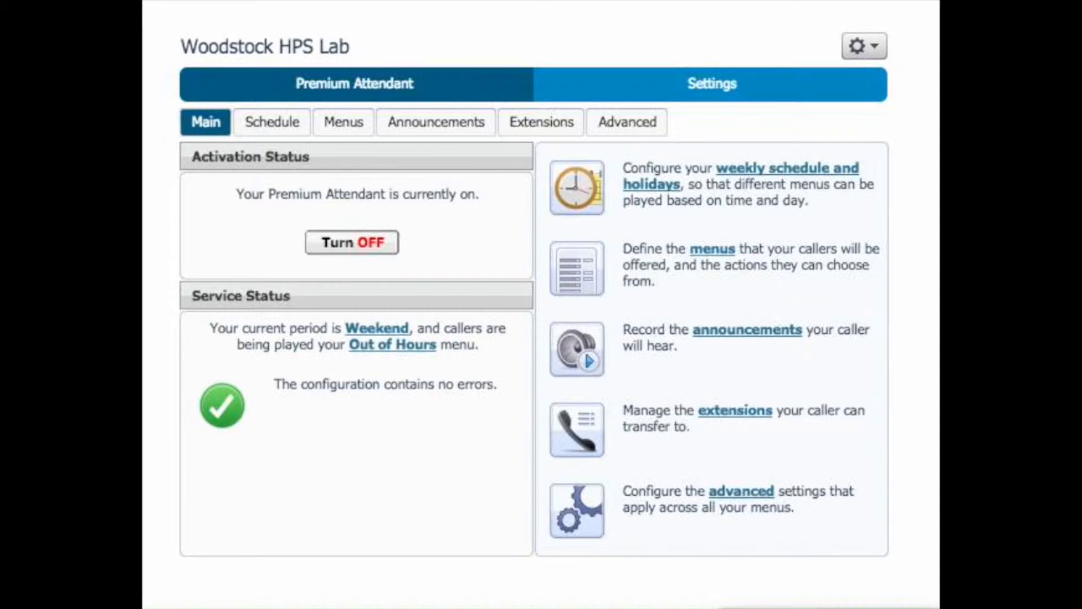
- In the weekly schedule, paint the Lunch period over the 1–2 pm cells Monday through Friday
{"action": "left_click", "coordinate": [263, 122]}
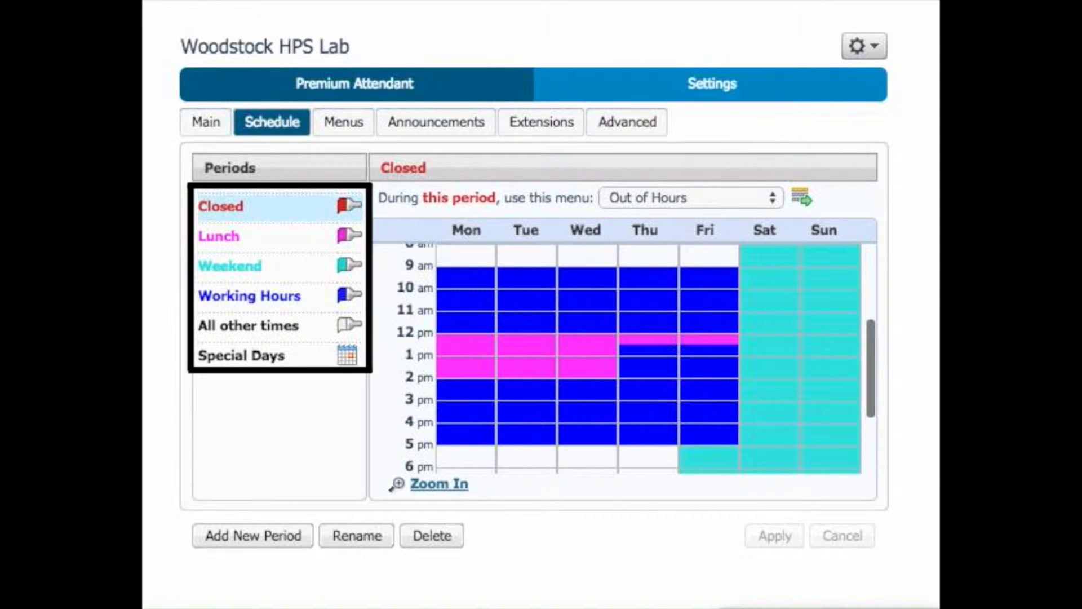
{"action": "left_click", "coordinate": [347, 250]}
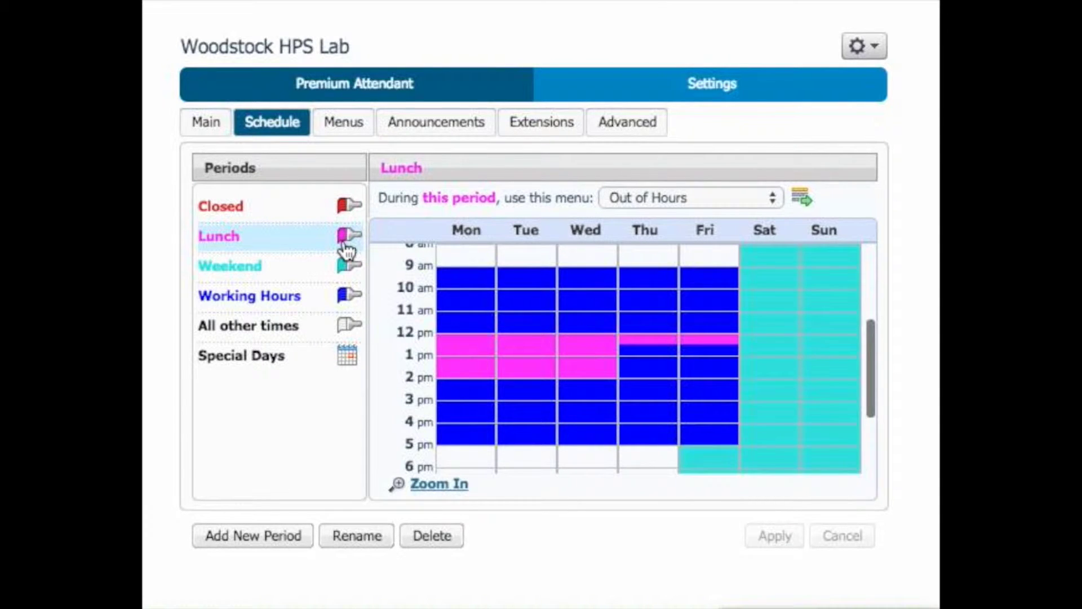
{"action": "left_click", "coordinate": [642, 370]}
{"action": "left_click", "coordinate": [702, 370]}
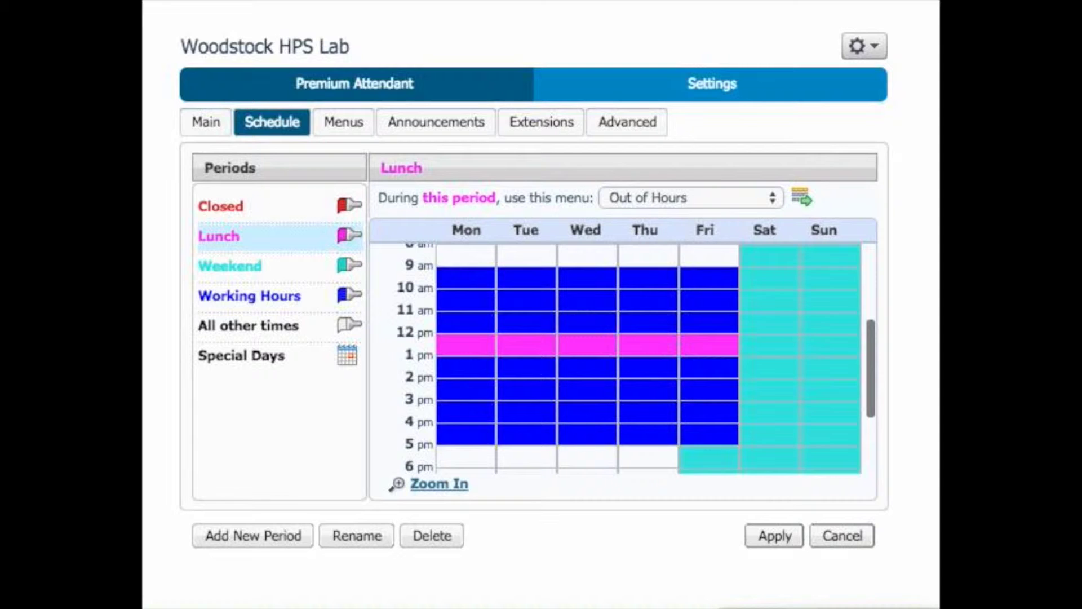
{"action": "left_click", "coordinate": [719, 368]}
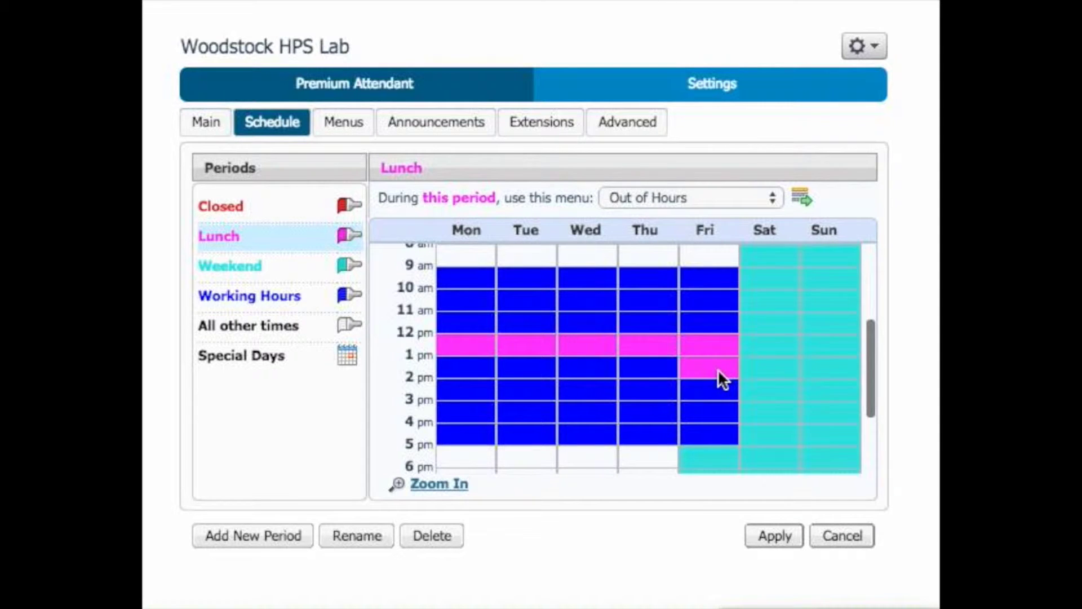
{"action": "left_click_drag", "start_coordinate": [471, 372], "coordinate": [641, 373]}
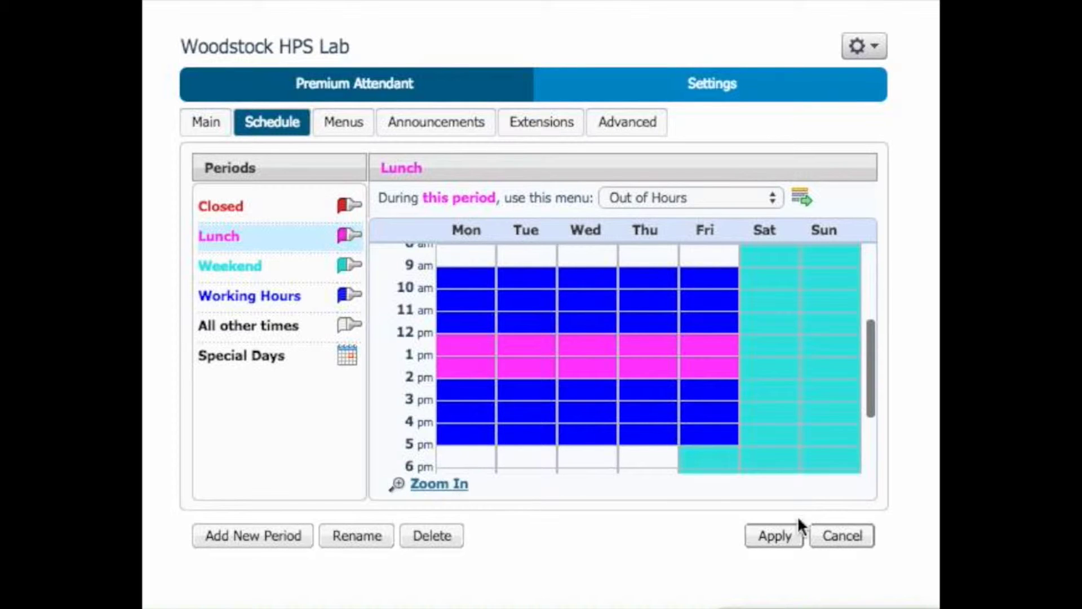
- Zoom the schedule to 15-minute steps and repaint the weekday 1:30 and 1:45 pm slots as Working Hours
{"action": "left_click", "coordinate": [453, 486]}
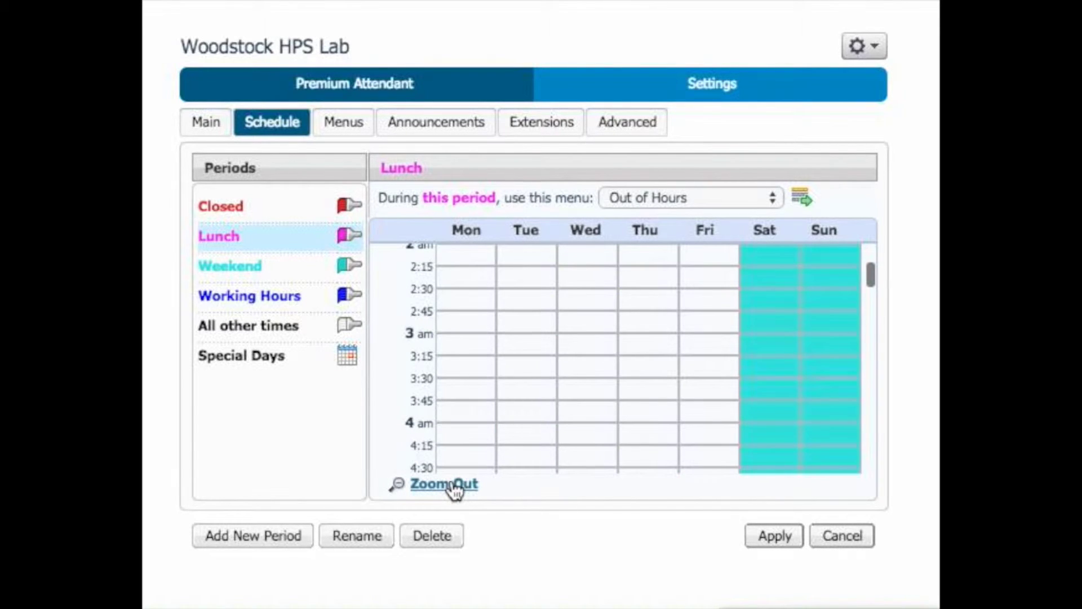
{"action": "left_click_drag", "start_coordinate": [871, 274], "coordinate": [870, 323]}
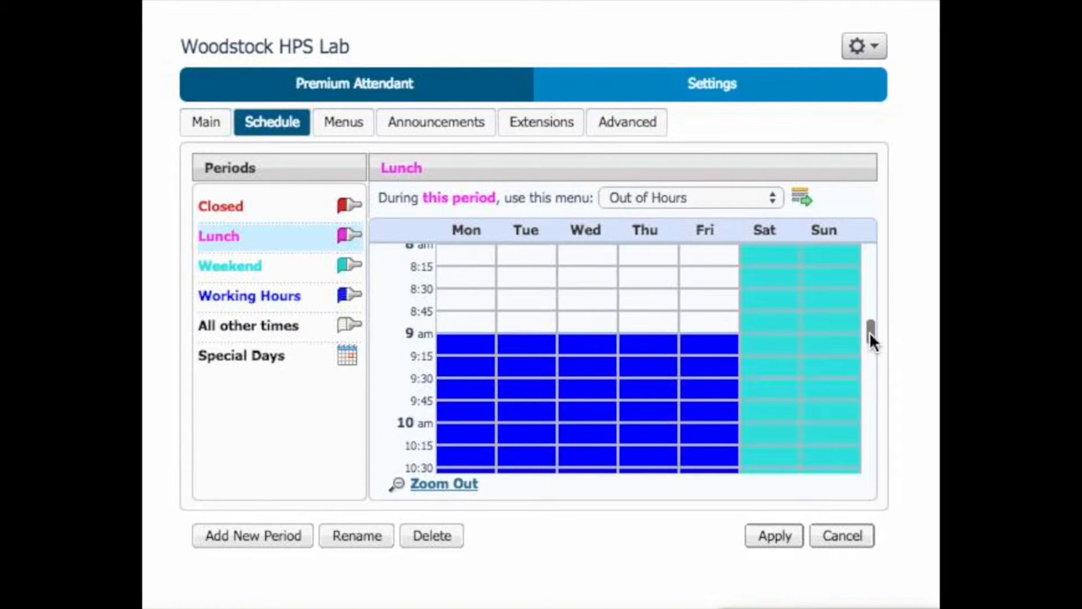
{"action": "left_click_drag", "start_coordinate": [870, 335], "coordinate": [869, 374]}
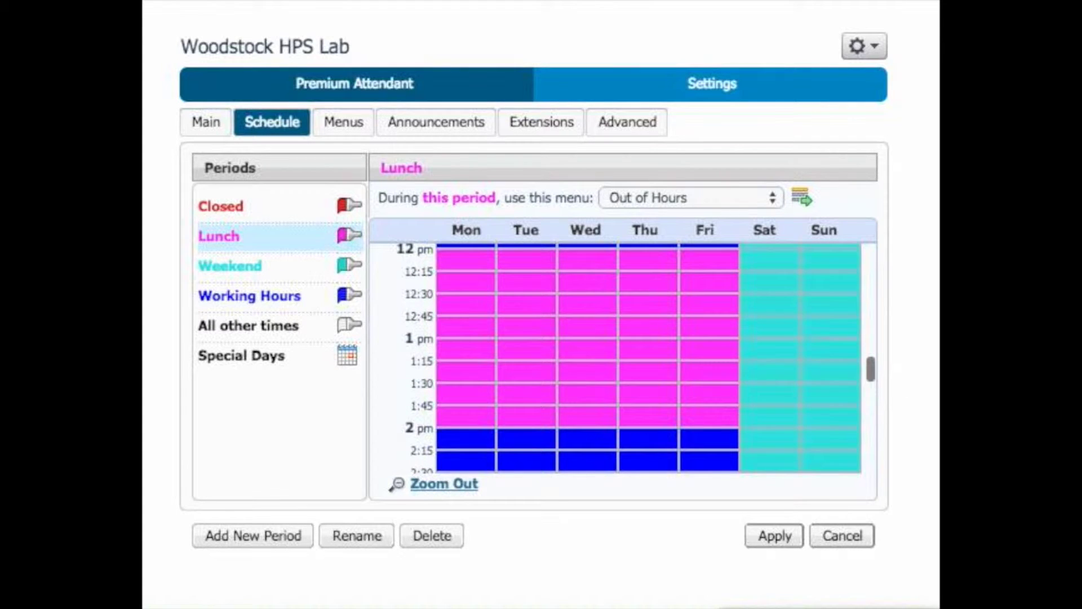
{"action": "left_click", "coordinate": [293, 307]}
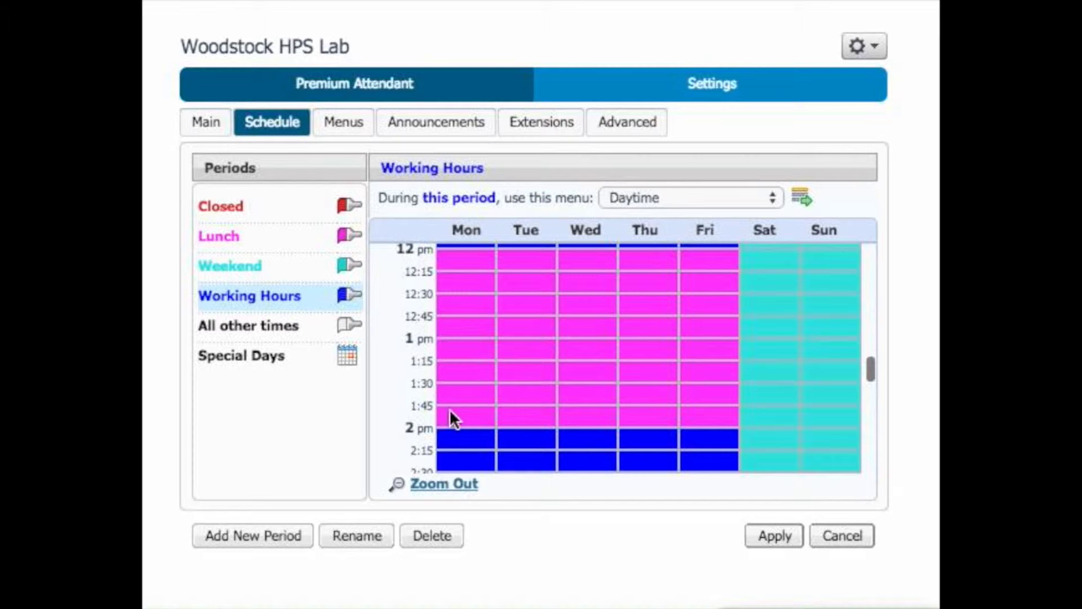
{"action": "left_click_drag", "start_coordinate": [450, 410], "coordinate": [699, 423]}
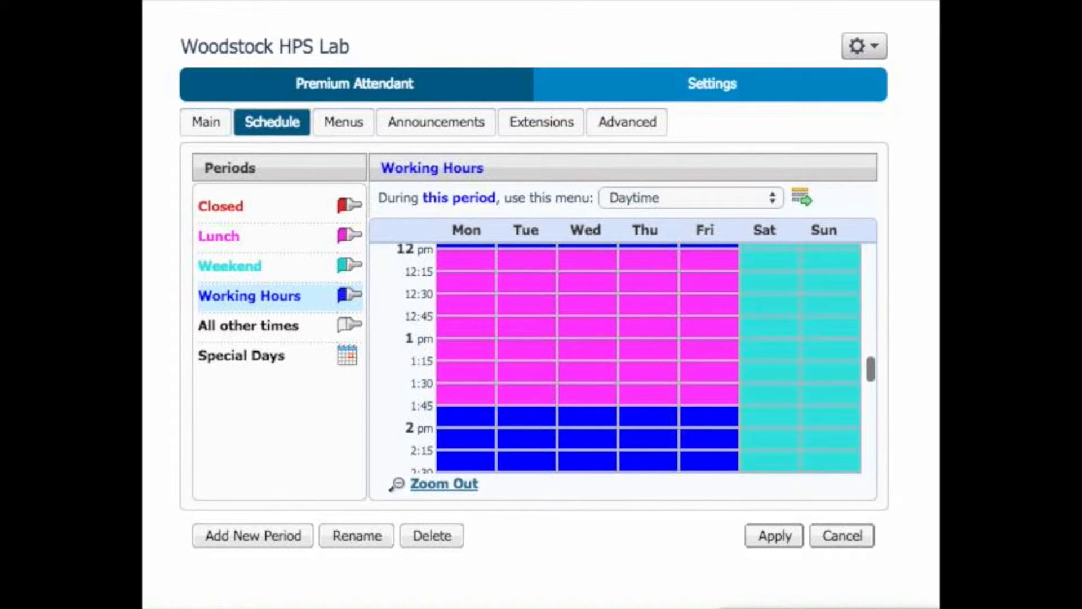
{"action": "left_click_drag", "start_coordinate": [695, 393], "coordinate": [473, 395]}
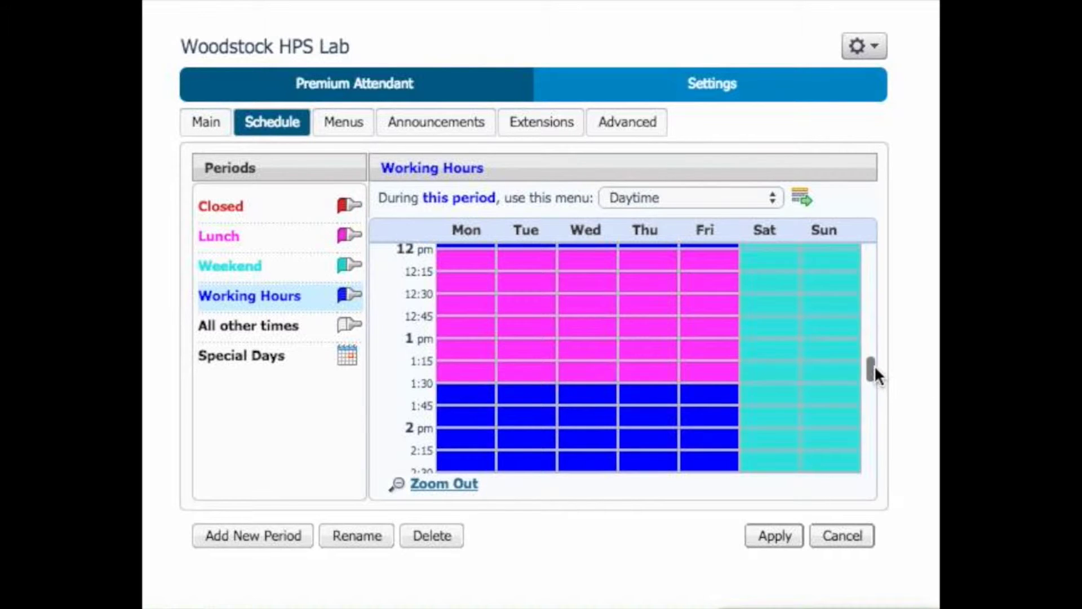
- Scroll back up the schedule and bring up the Special Days calendar
{"action": "left_click_drag", "start_coordinate": [875, 369], "coordinate": [869, 406]}
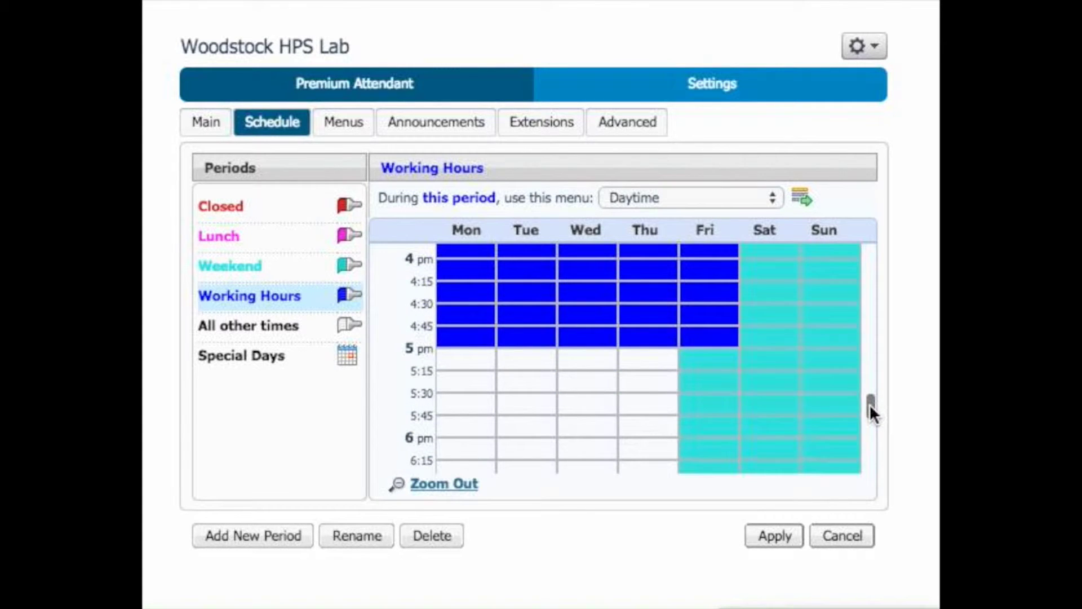
{"action": "left_click_drag", "start_coordinate": [869, 404], "coordinate": [870, 257]}
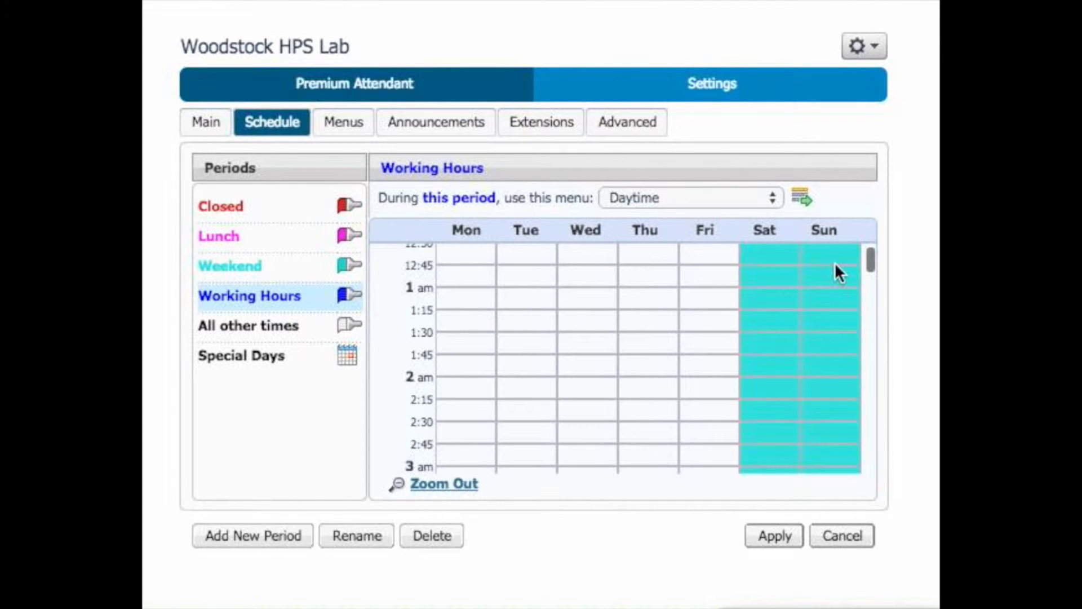
{"action": "left_click", "coordinate": [241, 355]}
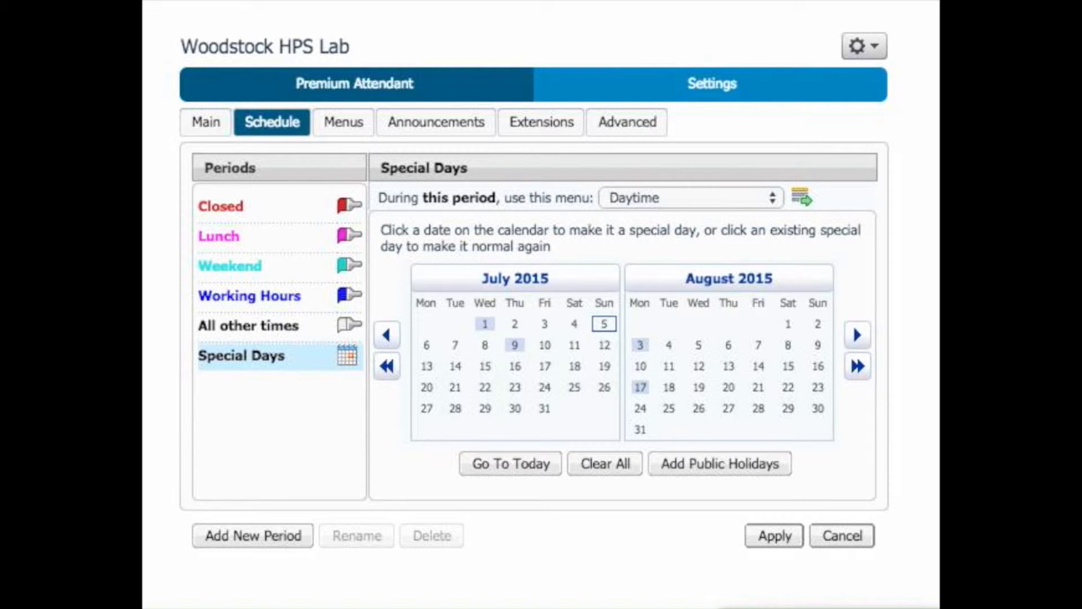
{"action": "left_click", "coordinate": [249, 296]}
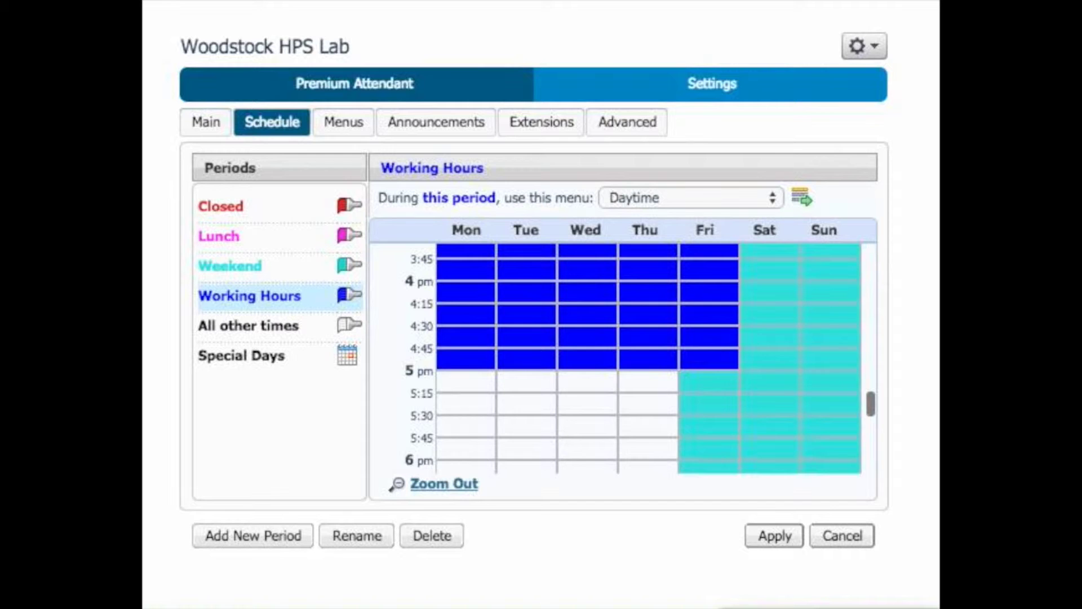
{"action": "left_click", "coordinate": [229, 248]}
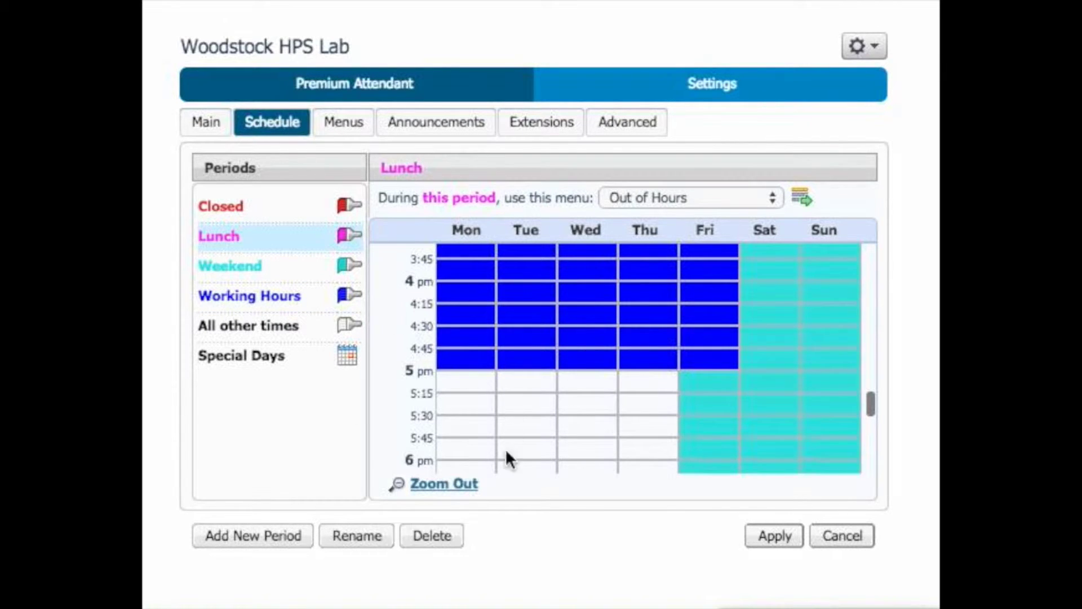
{"action": "left_click", "coordinate": [433, 538]}
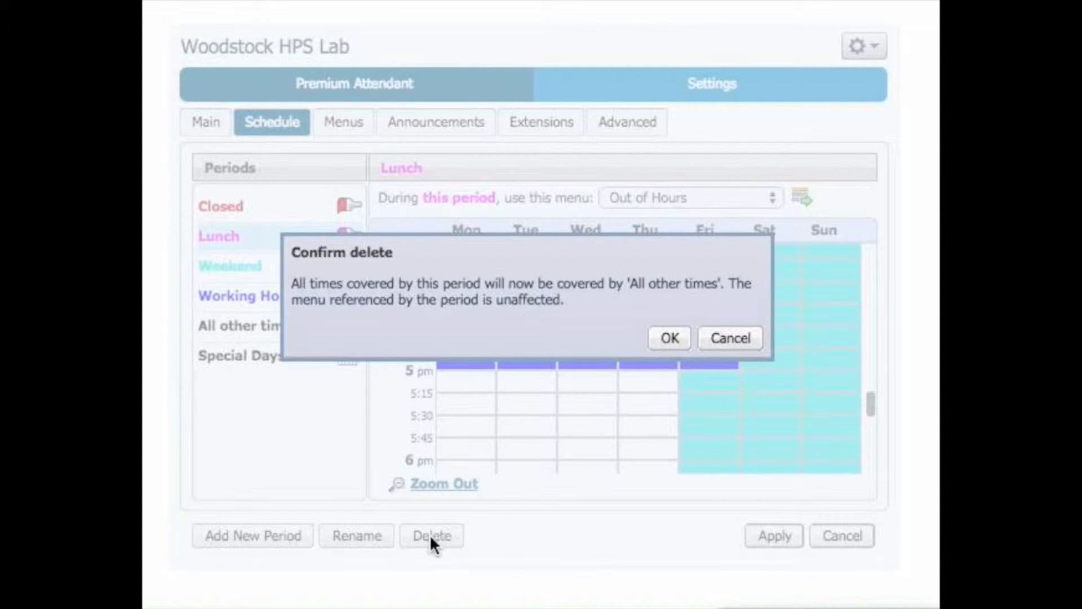
{"action": "left_click", "coordinate": [678, 339]}
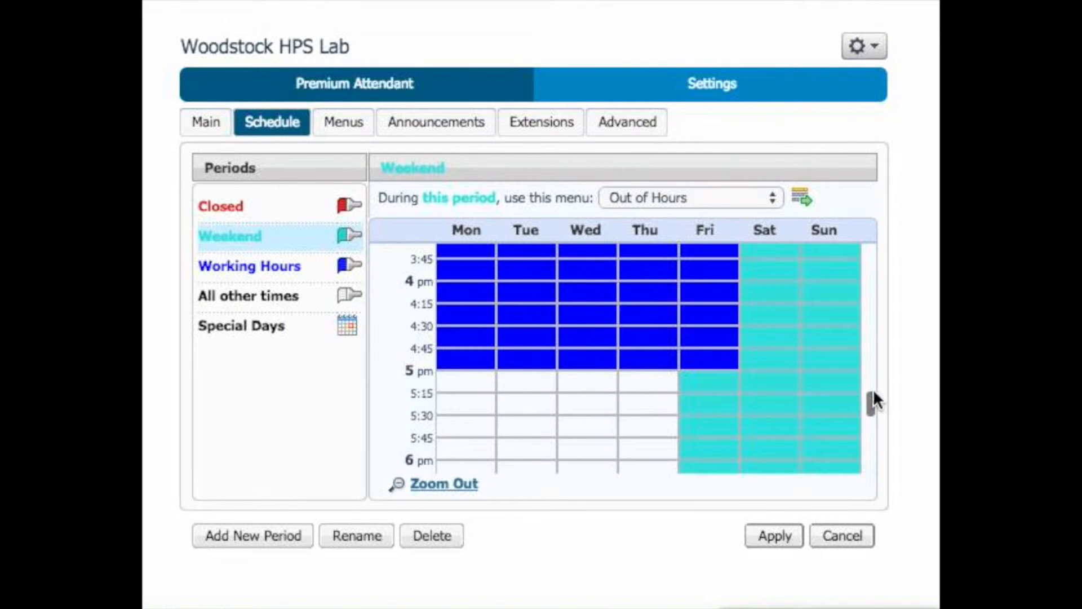
{"action": "left_click", "coordinate": [429, 485]}
{"action": "scroll", "coordinate": [872, 384], "scroll_direction": "up", "scroll_amount": 3}
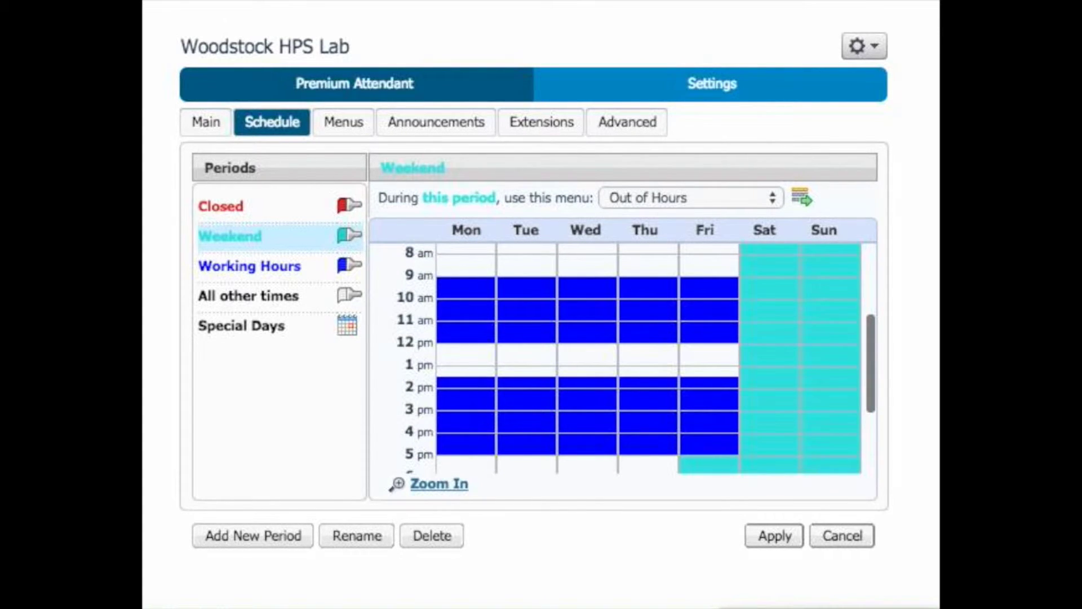
{"action": "left_click", "coordinate": [346, 272]}
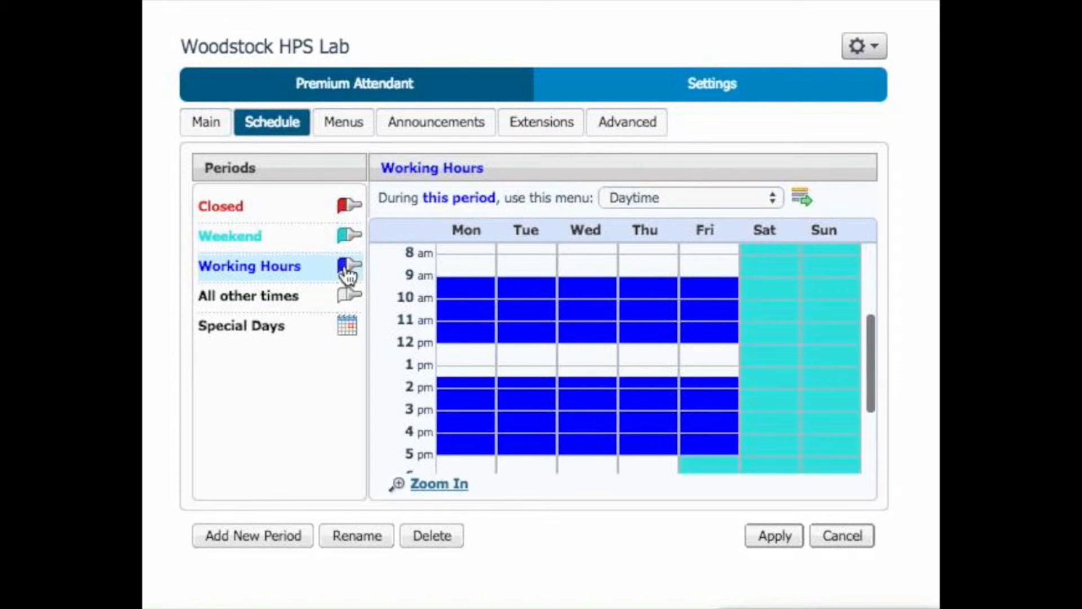
{"action": "left_click", "coordinate": [454, 355]}
{"action": "left_click_drag", "start_coordinate": [554, 372], "coordinate": [693, 379]}
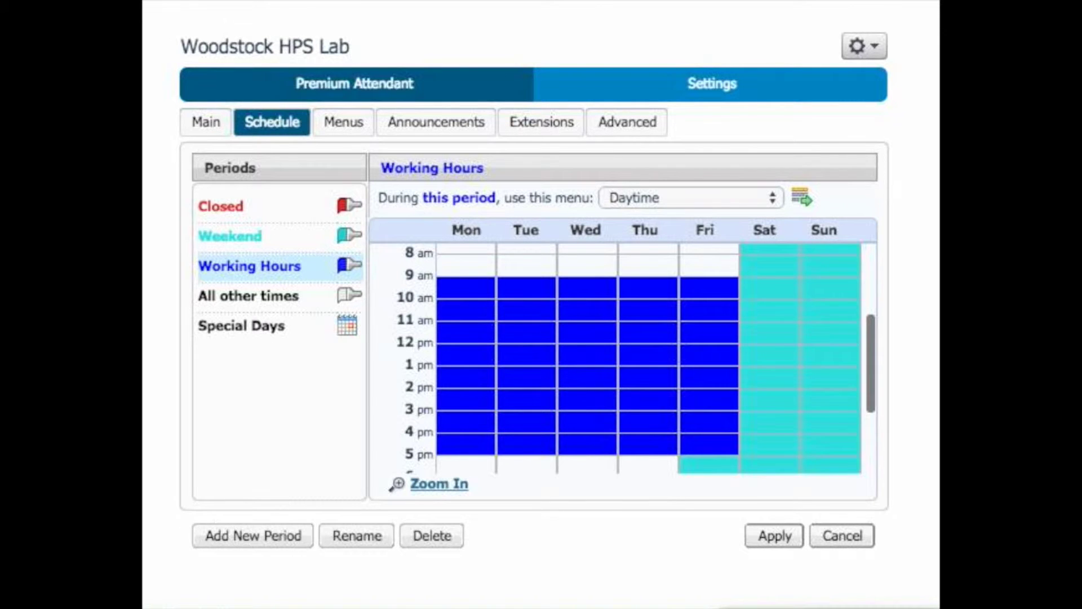
- Add a new period named Lunch and paint it over the 12 pm hour Monday through Friday
{"action": "left_click", "coordinate": [255, 538]}
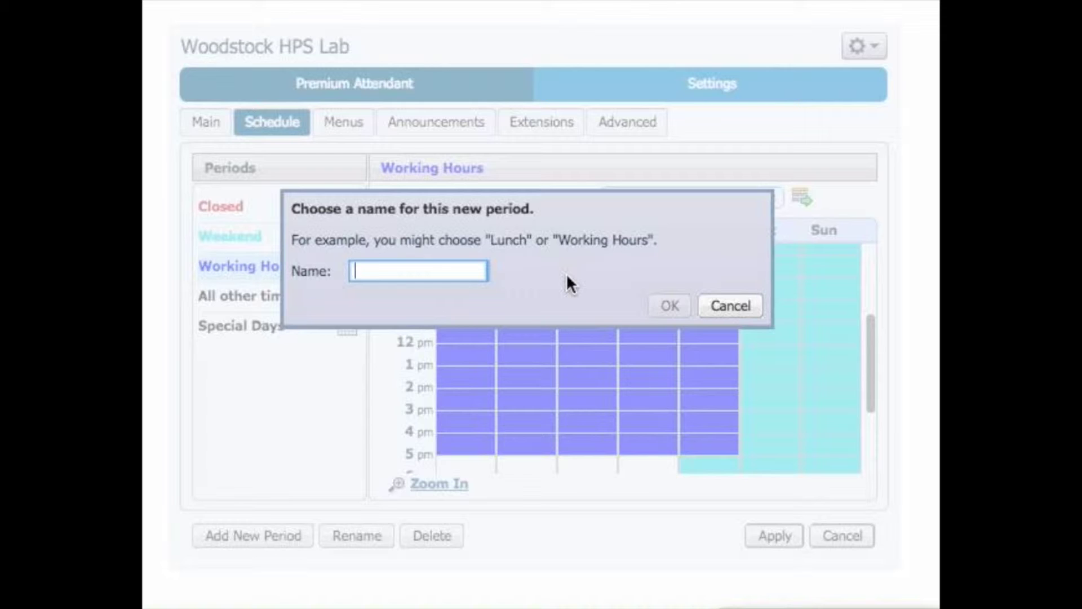
{"action": "type", "text": "Lunch"}
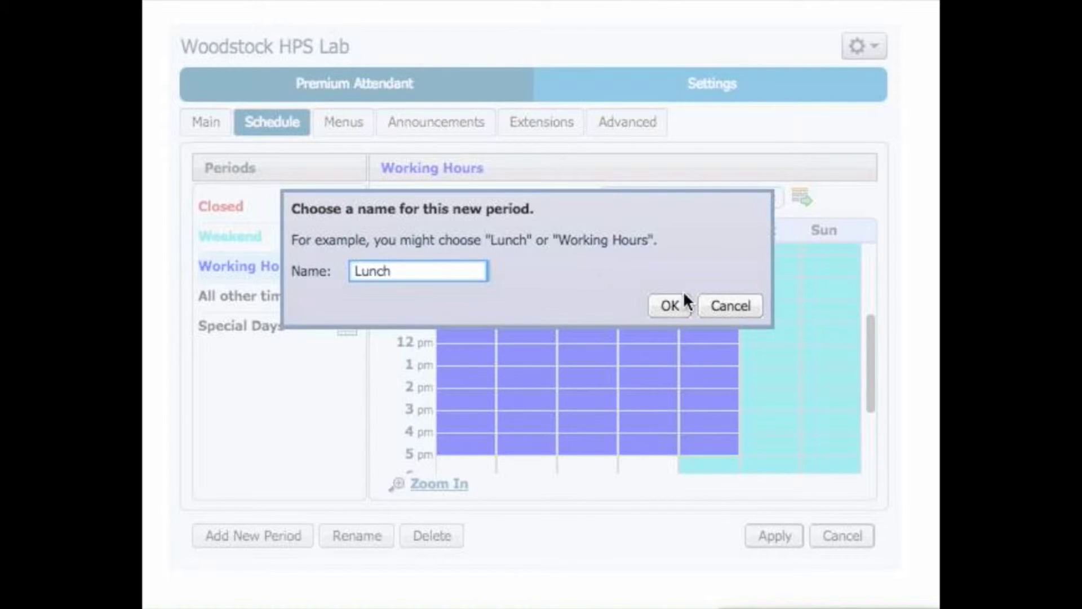
{"action": "left_click", "coordinate": [669, 311]}
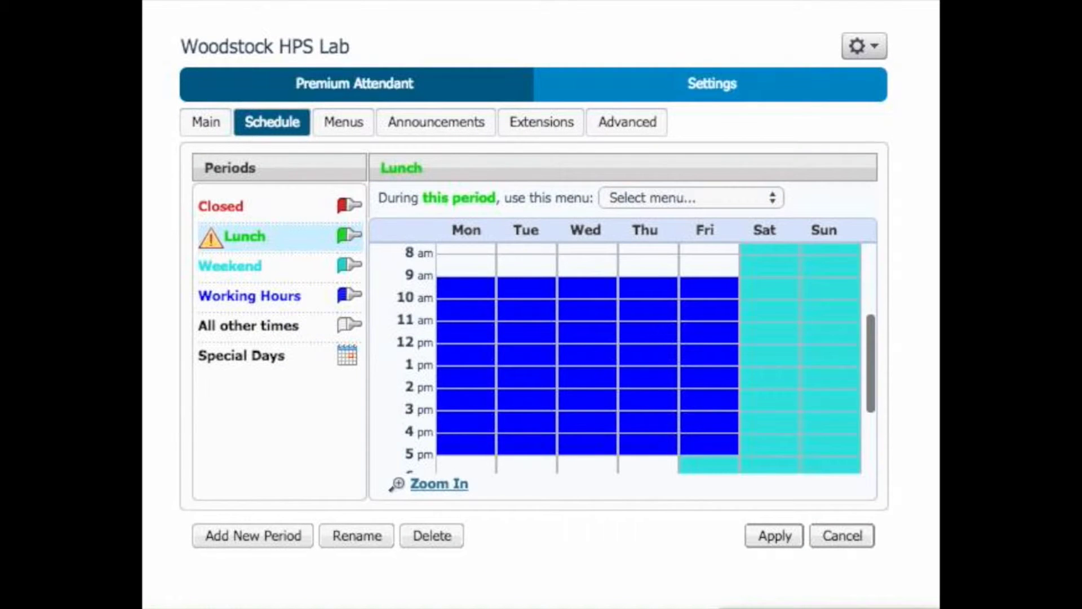
{"action": "scroll", "coordinate": [635, 358], "scroll_direction": "down", "scroll_amount": 1}
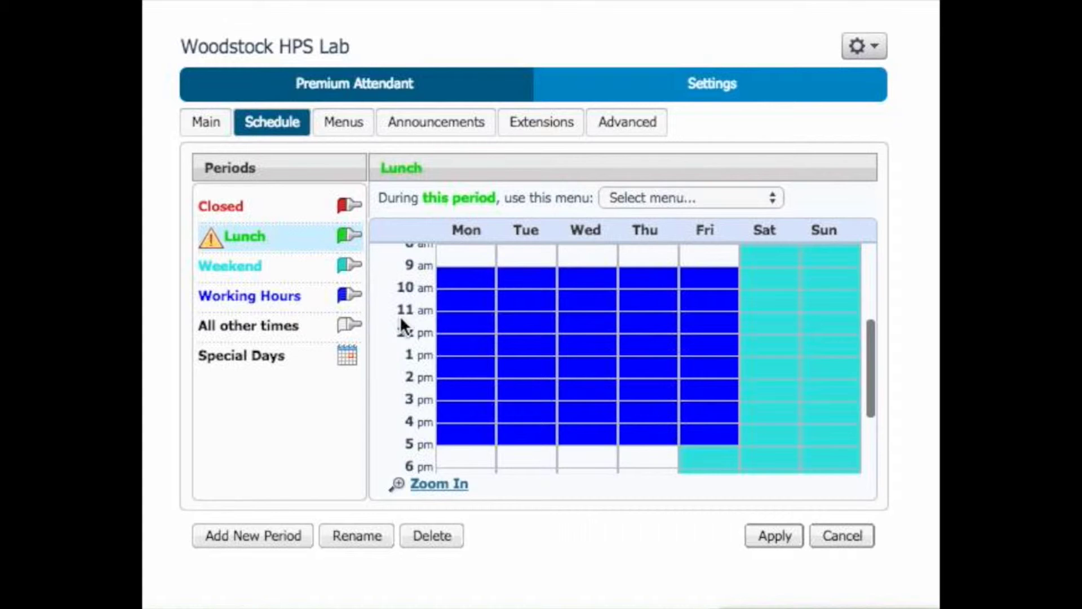
{"action": "left_click", "coordinate": [452, 349]}
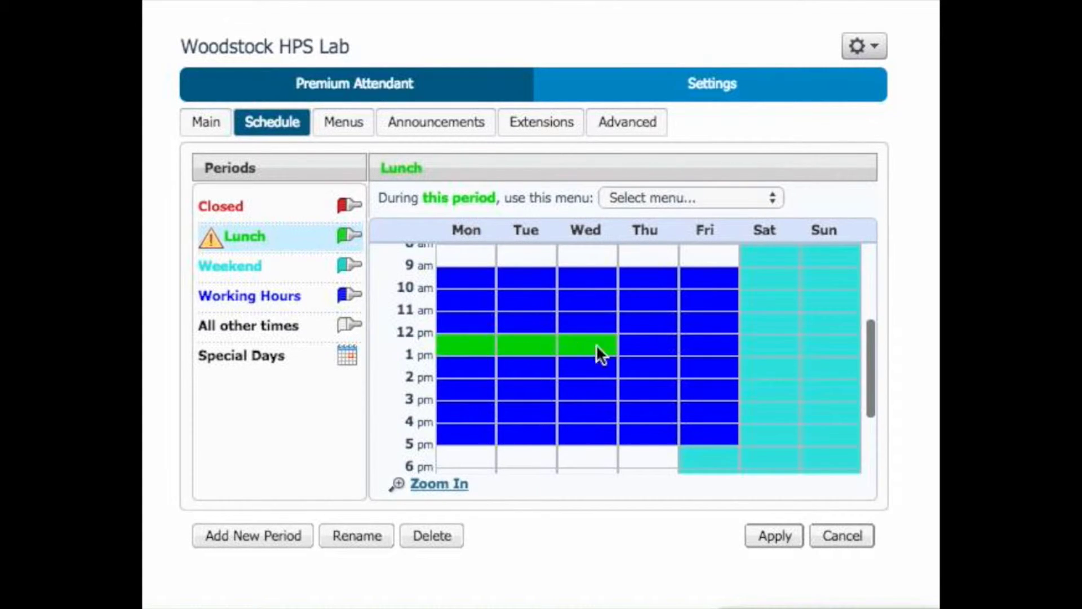
{"action": "left_click_drag", "start_coordinate": [596, 345], "coordinate": [692, 355]}
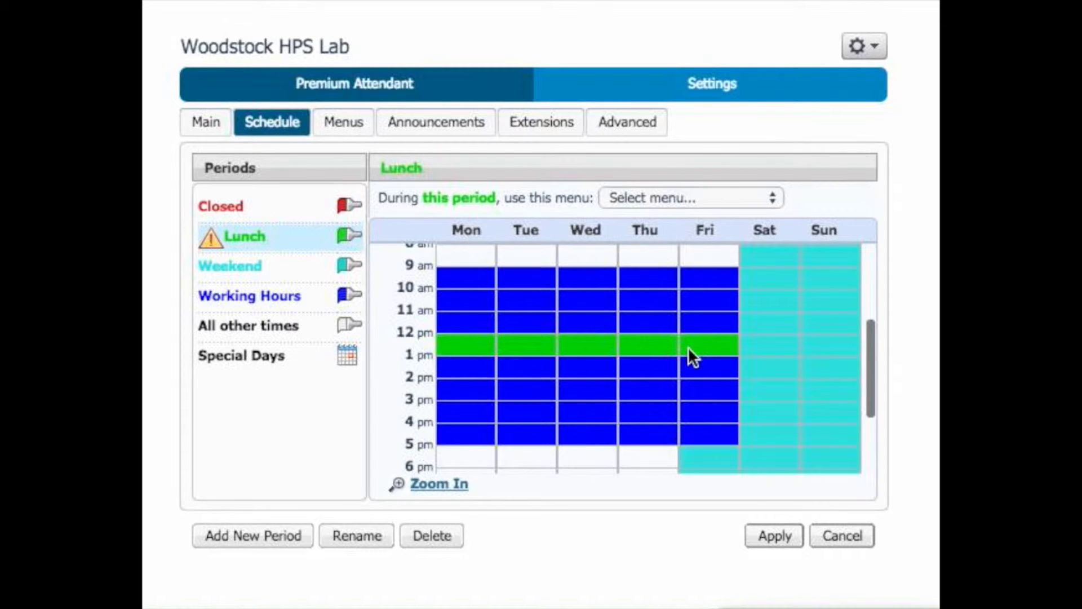
- Assign the Out of Hours menu to the Lunch period and apply the schedule change
{"action": "left_click", "coordinate": [749, 197]}
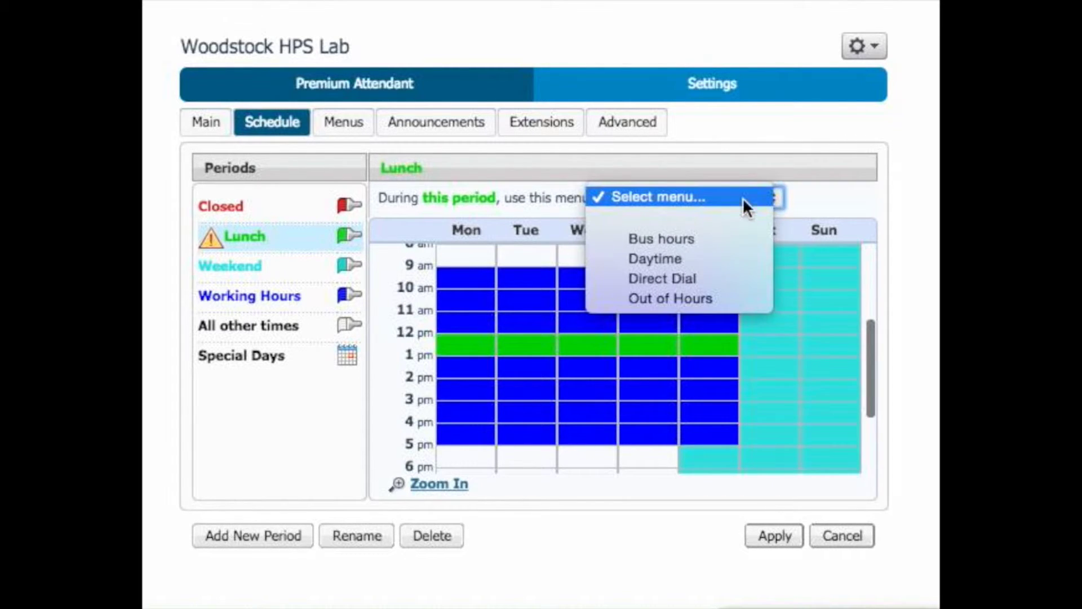
{"action": "left_click", "coordinate": [723, 300]}
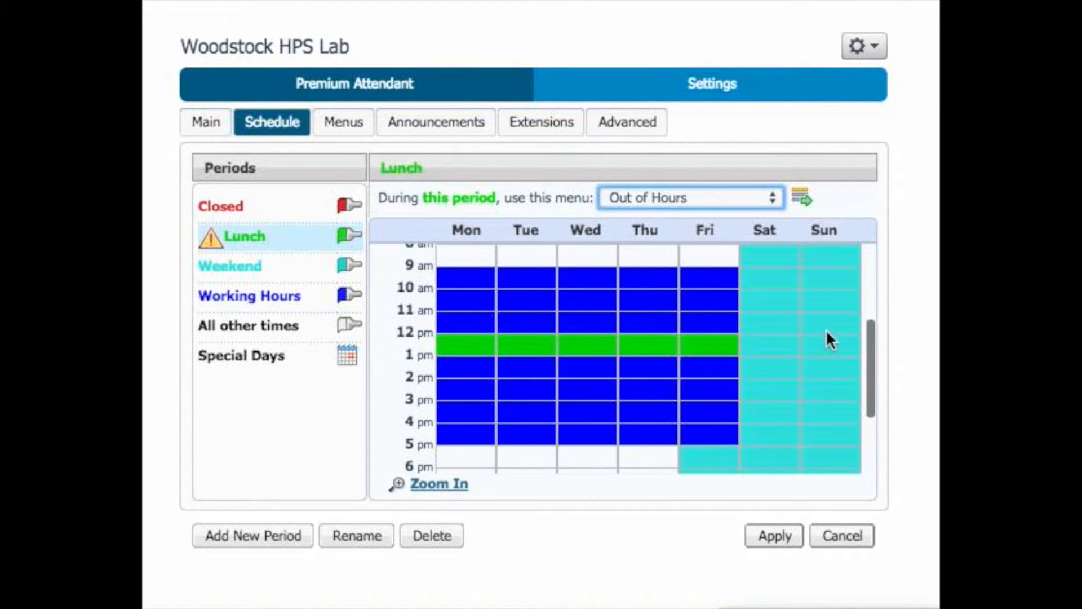
{"action": "left_click", "coordinate": [768, 542]}
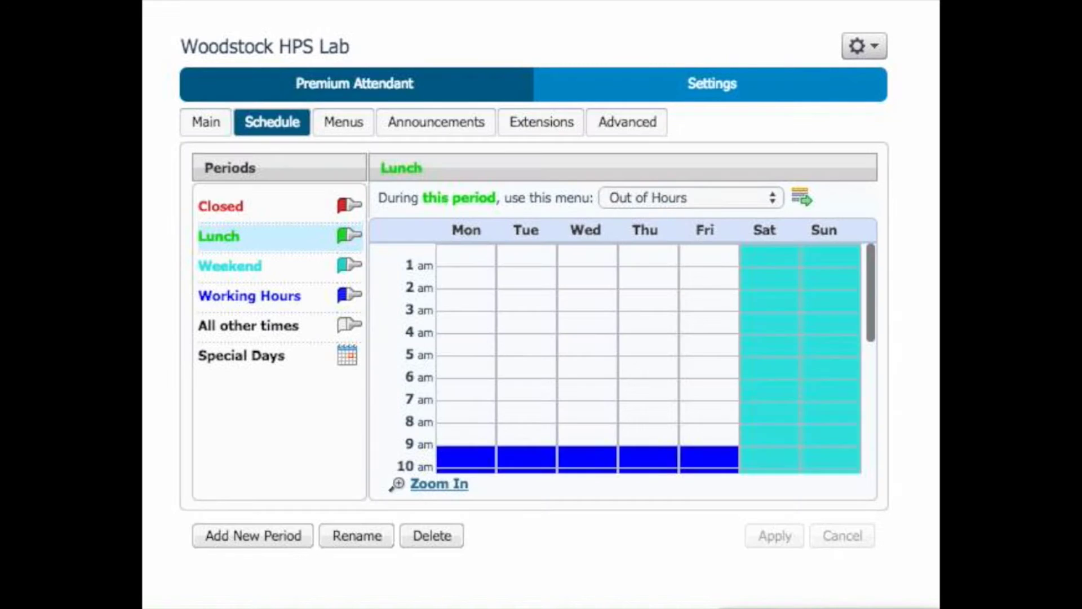
- Switch to the Menus tab to show the Bus hours menu's General settings
{"action": "left_click", "coordinate": [343, 122]}
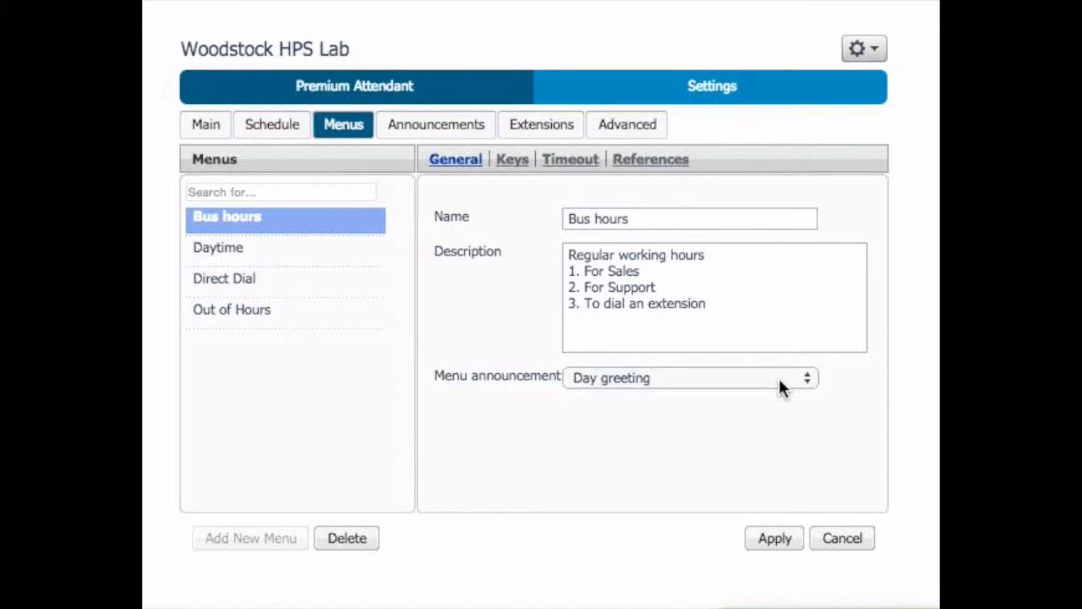
- Set Bus hours key 4 to Transfer to Phone at extension 202 and apply
{"action": "left_click", "coordinate": [512, 160]}
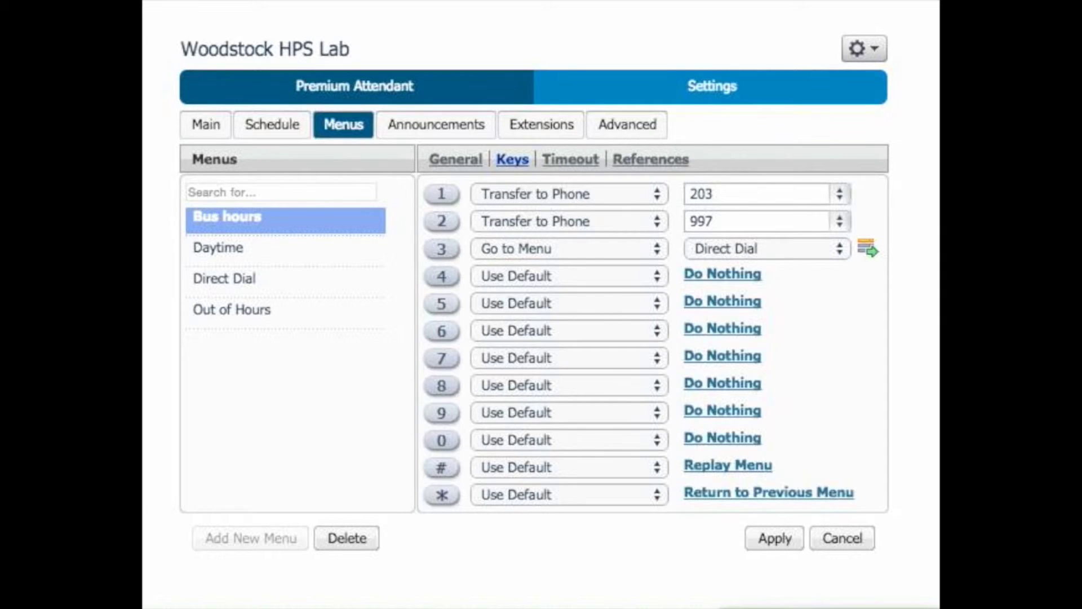
{"action": "left_click", "coordinate": [546, 272]}
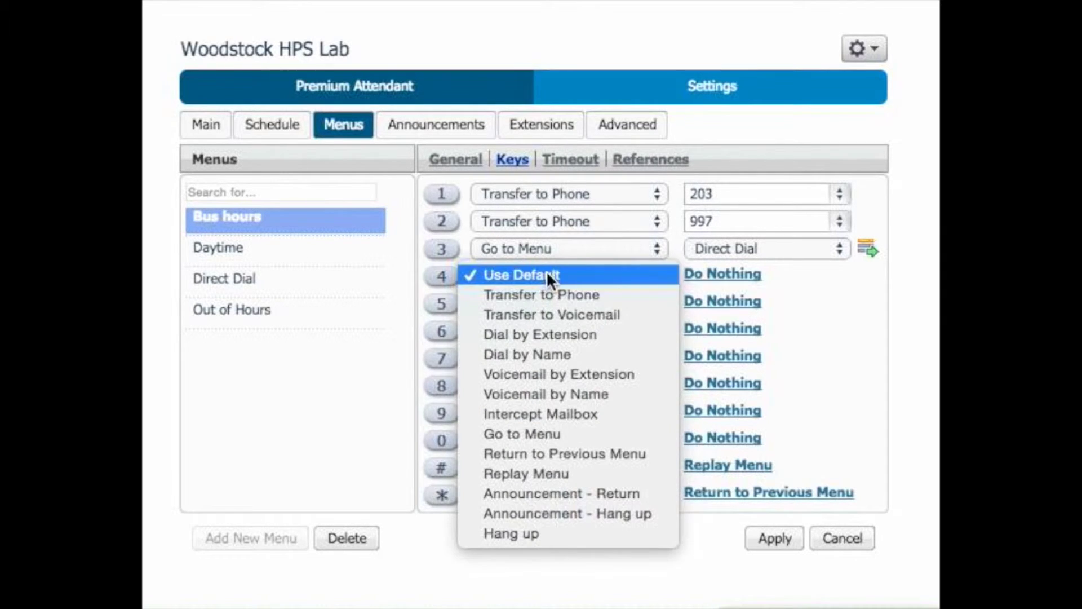
{"action": "left_click", "coordinate": [580, 291]}
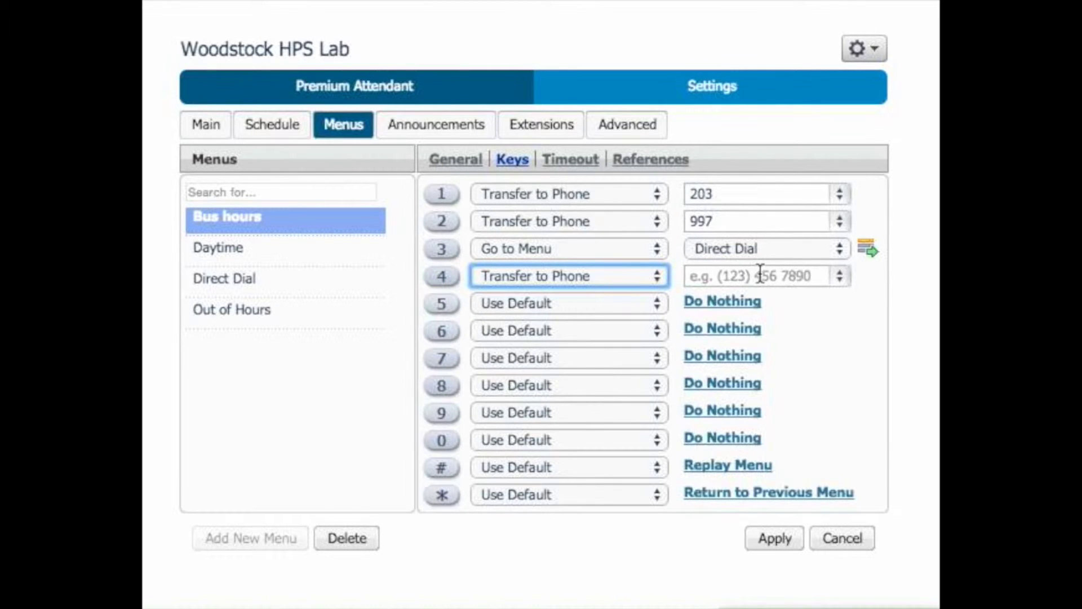
{"action": "left_click", "coordinate": [760, 275]}
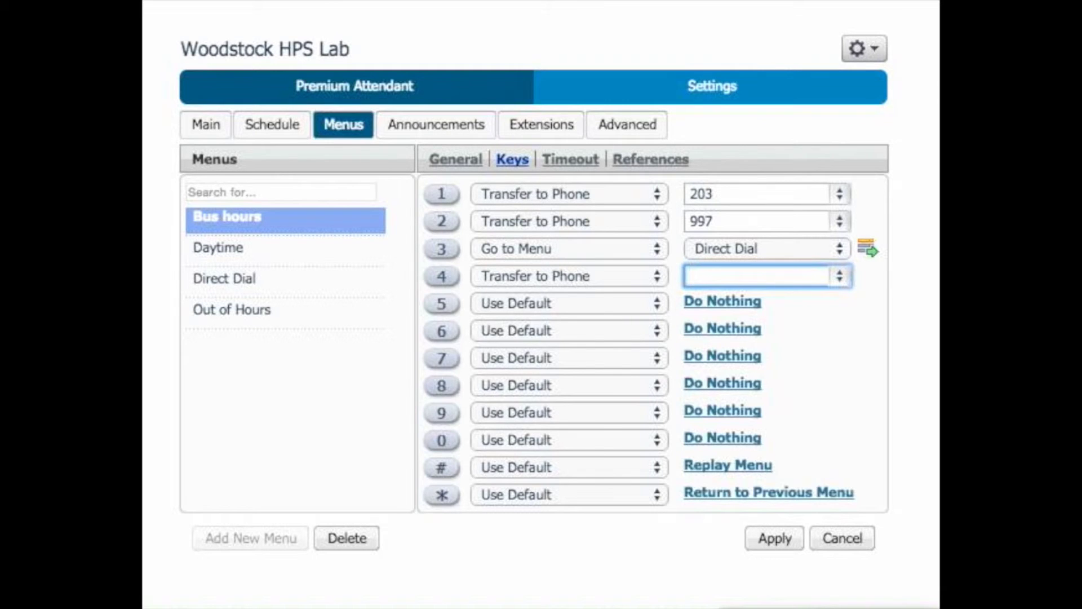
{"action": "type", "text": "202"}
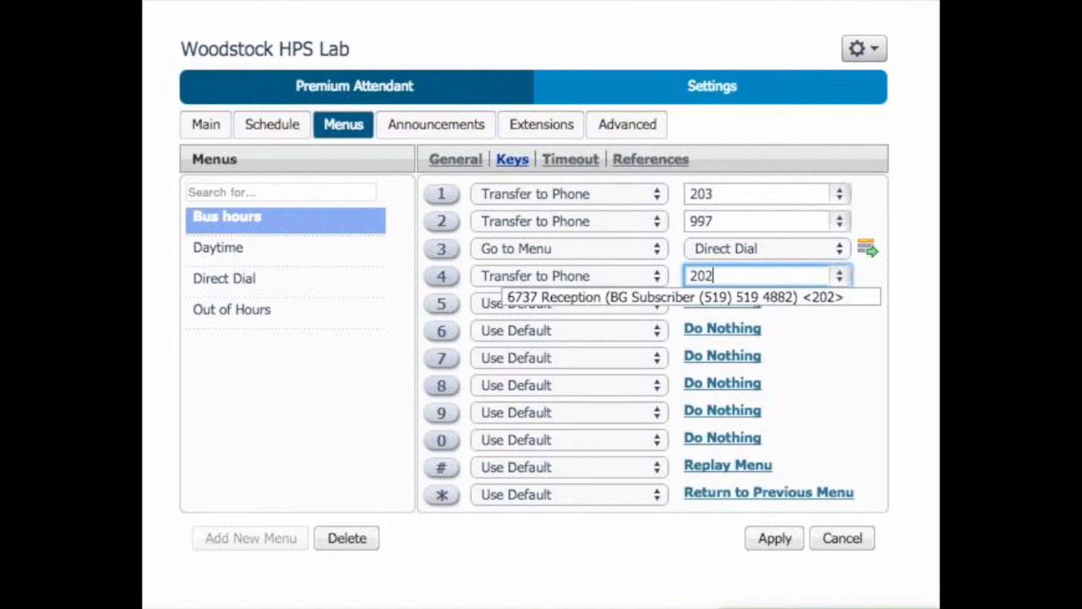
{"action": "key", "text": "Tab"}
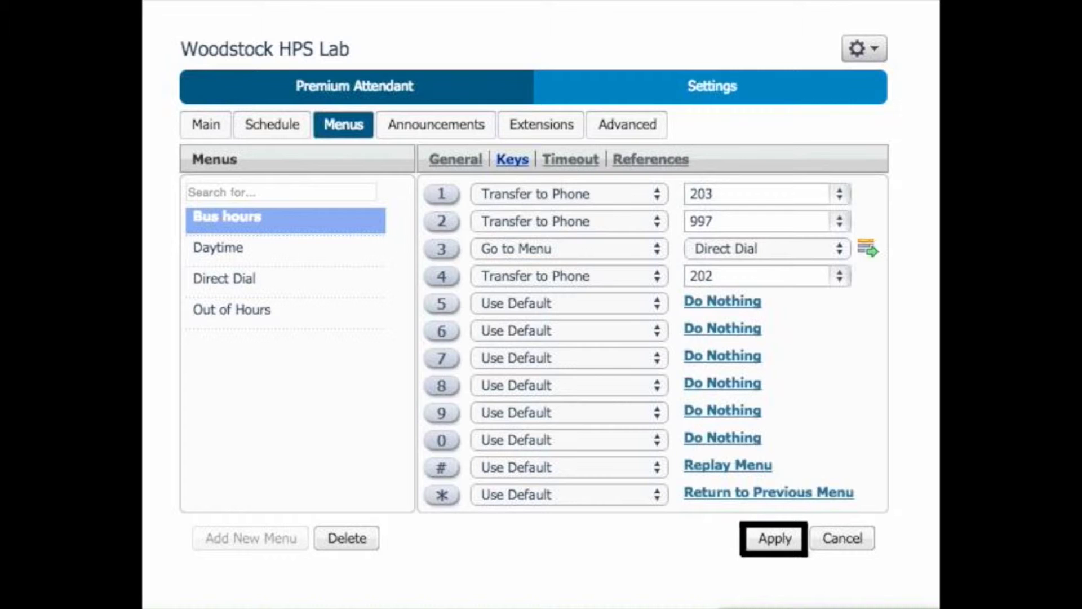
{"action": "left_click", "coordinate": [772, 548]}
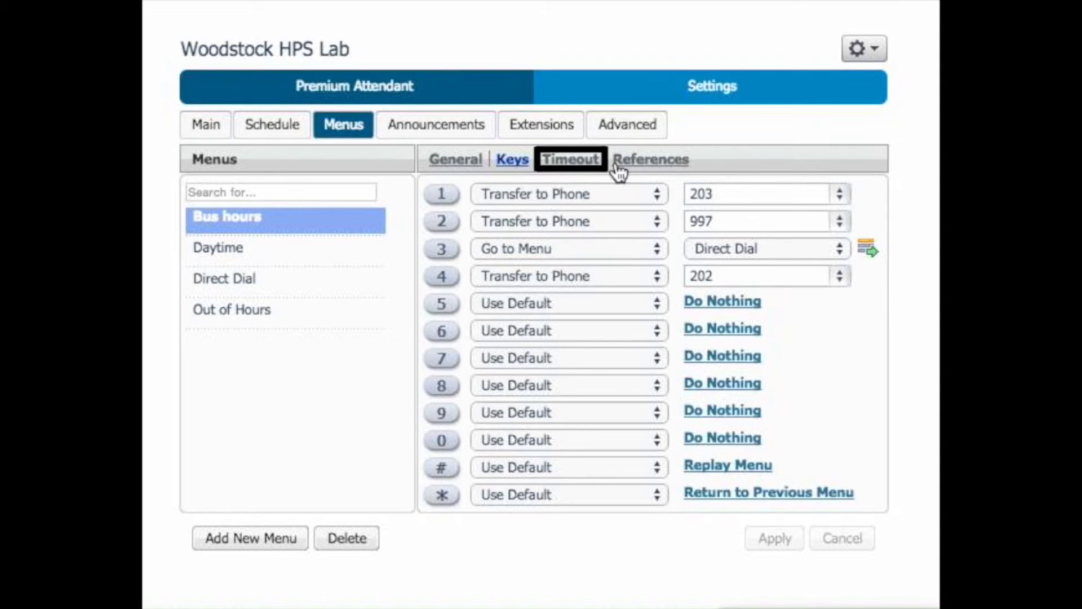
- Change the Bus hours after-timeout action from Hang up to Replay Menu, apply, then view Announcements
{"action": "left_click", "coordinate": [570, 165]}
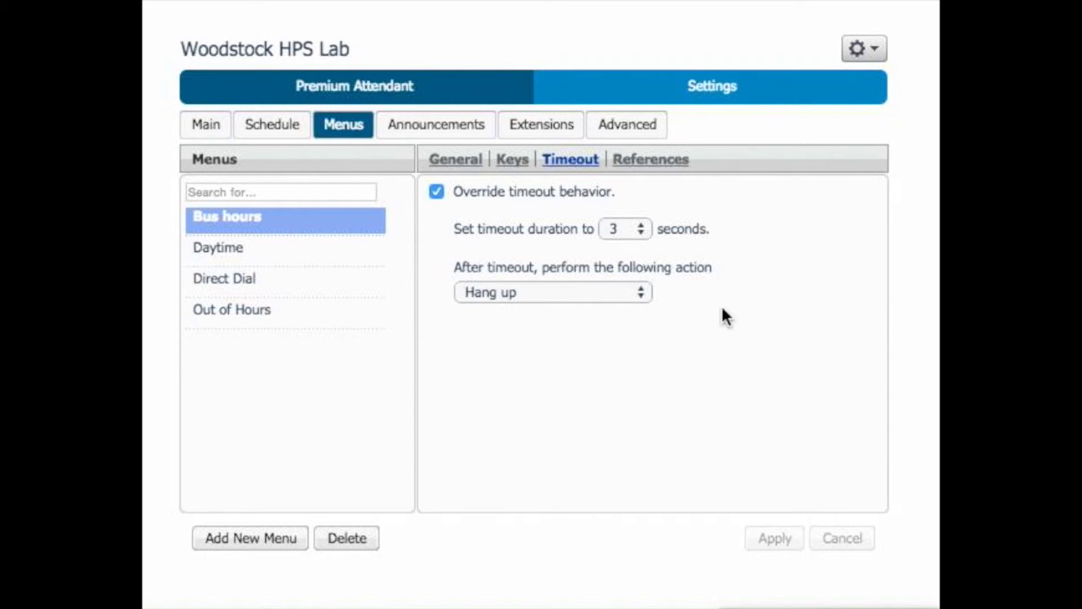
{"action": "left_click", "coordinate": [640, 293]}
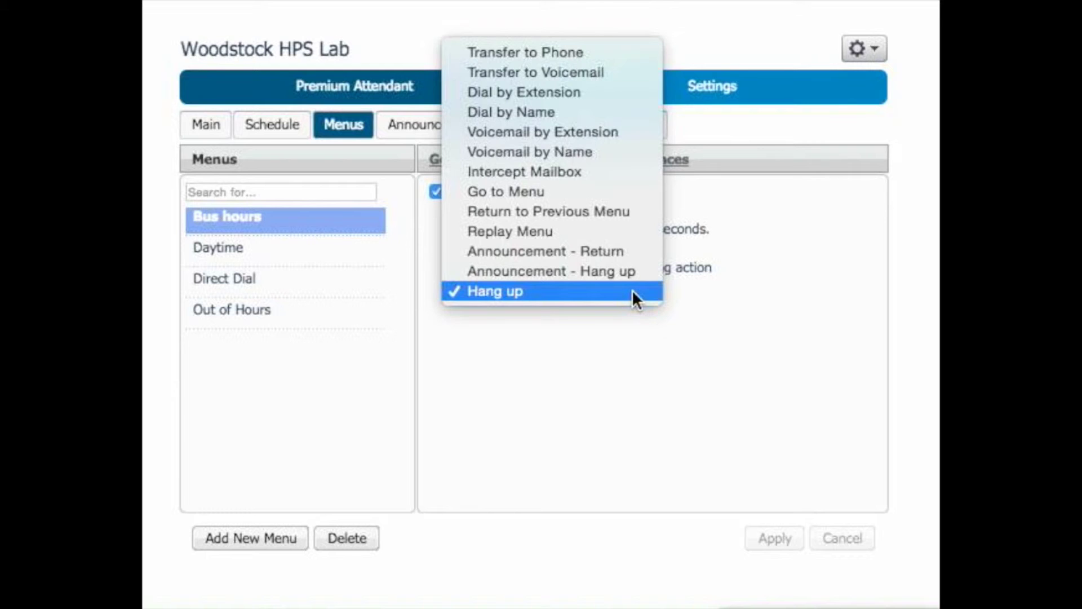
{"action": "left_click", "coordinate": [600, 235]}
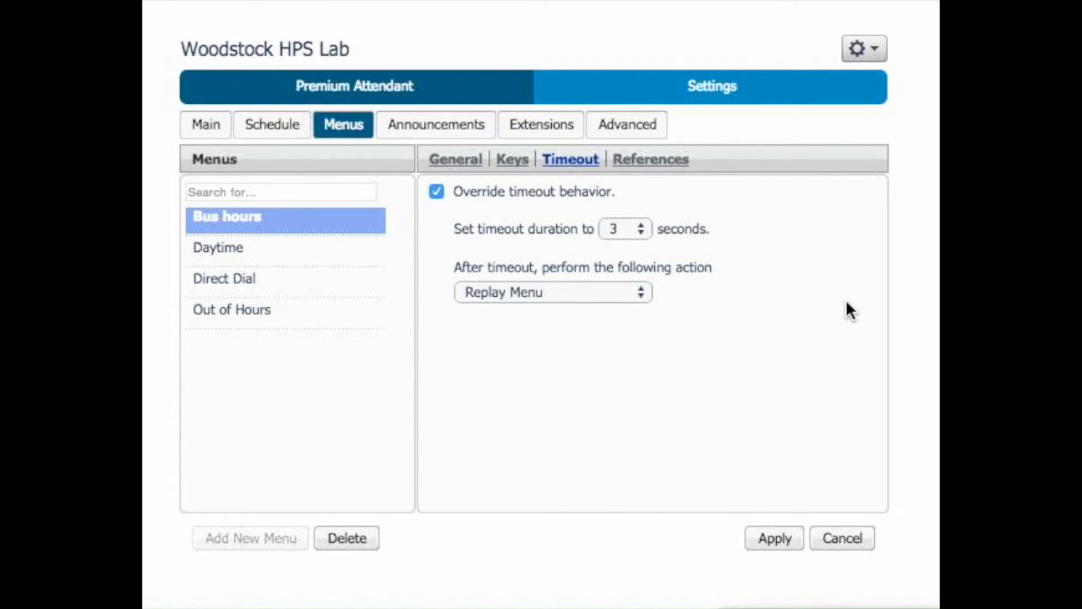
{"action": "left_click", "coordinate": [766, 542]}
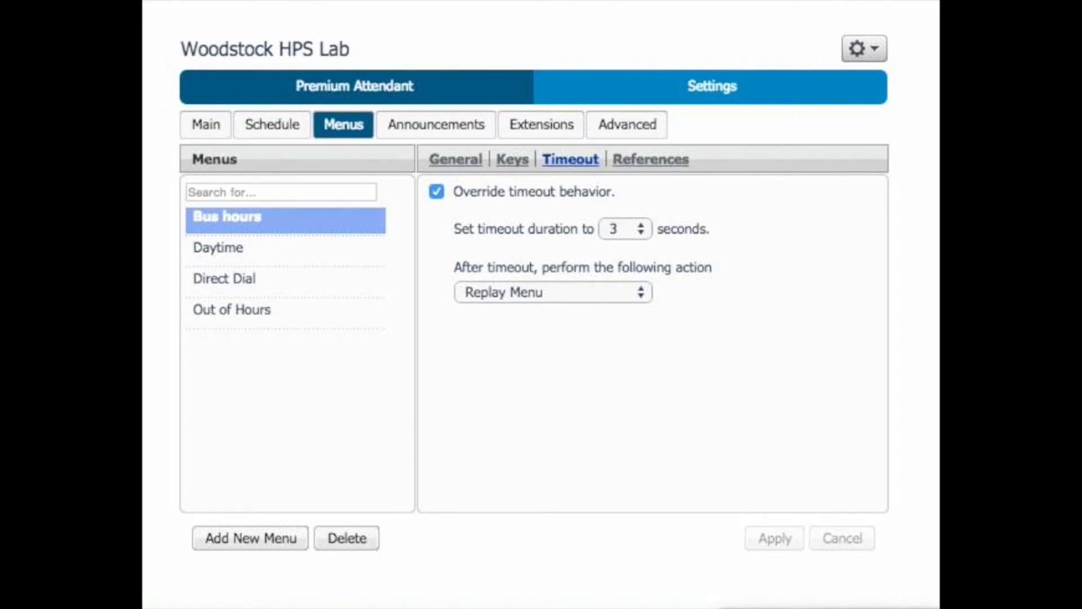
{"action": "left_click", "coordinate": [435, 124]}
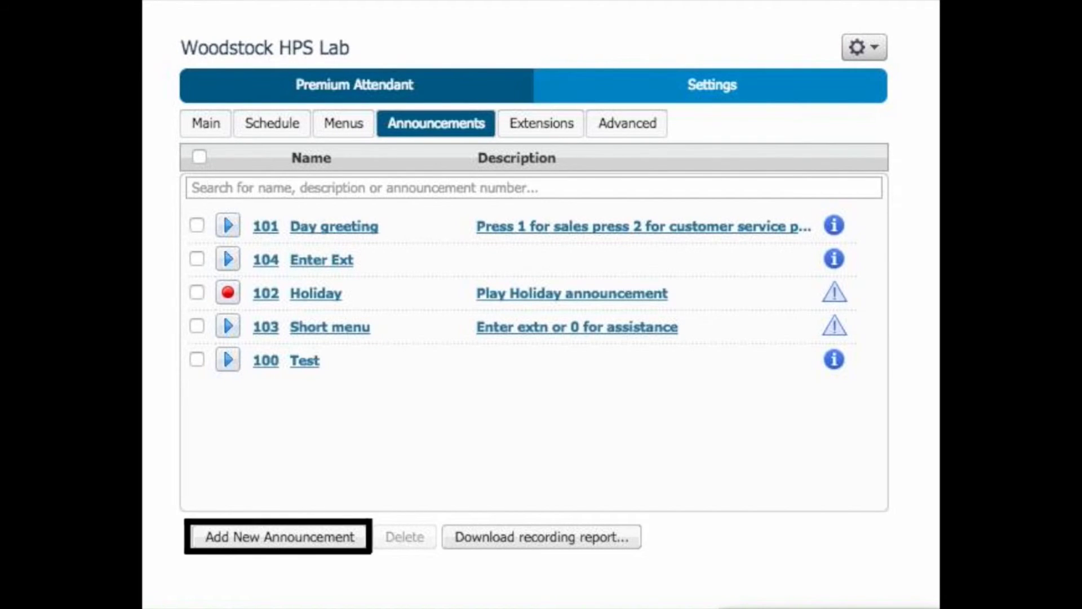
- Start a new announcement named 'Lunch Announcement' and paste in its lunchtime description
{"action": "left_click", "coordinate": [267, 542]}
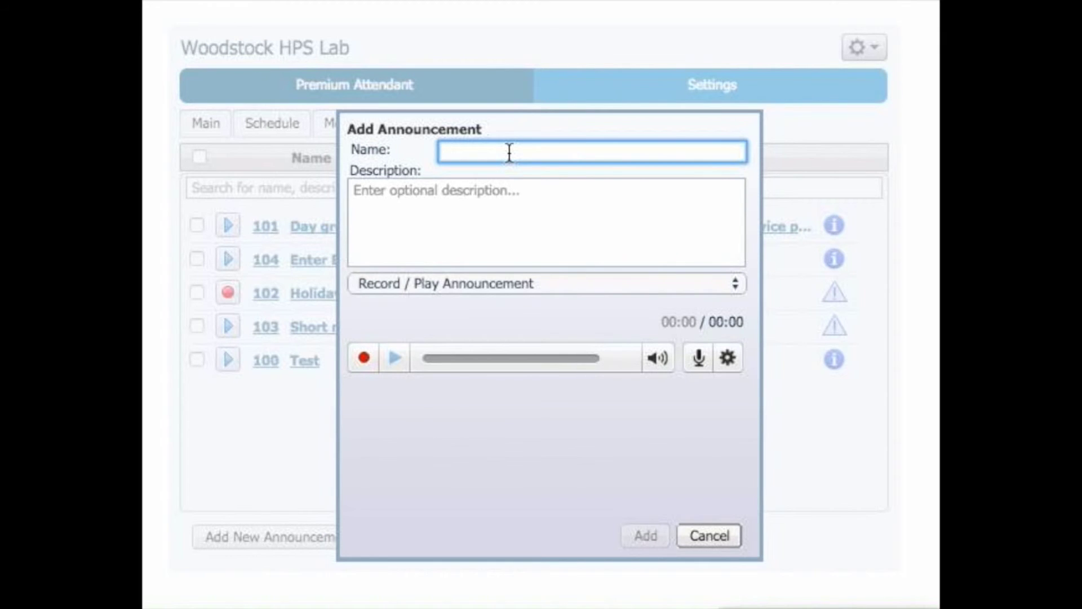
{"action": "type", "text": "Lunch Announcement"}
{"action": "left_click", "coordinate": [500, 213]}
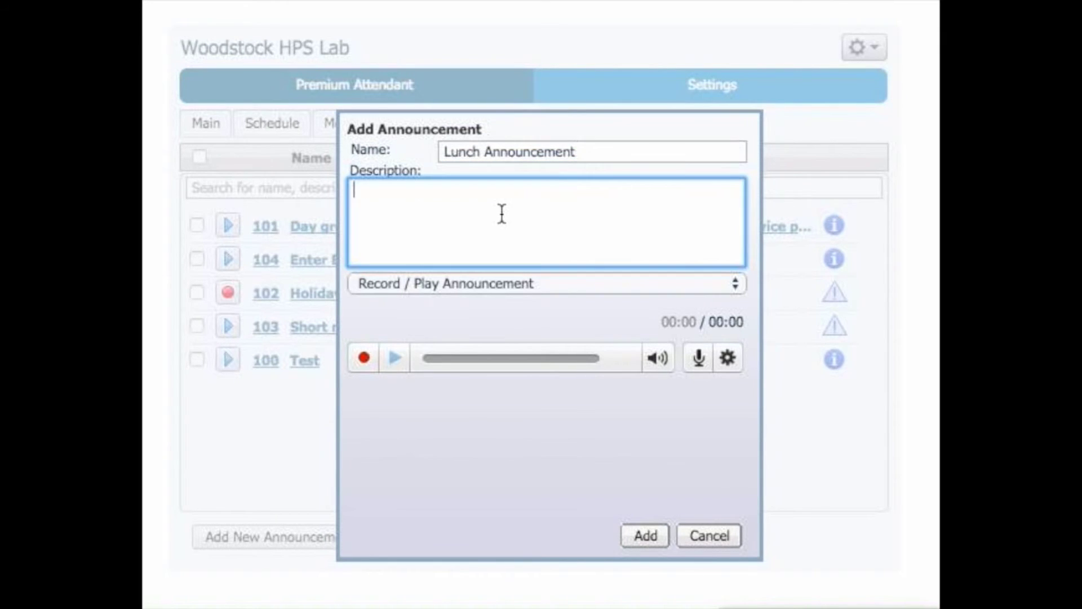
{"action": "type", "text": "This is the announcement that plays during regular hours while the office is at lunch"}
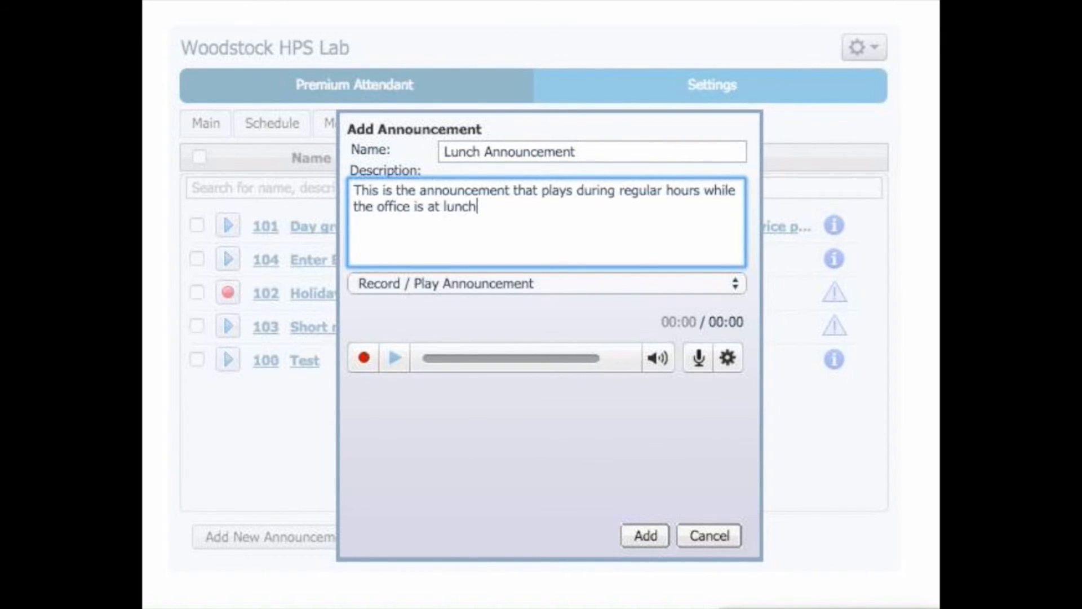
{"action": "key", "text": "Tab"}
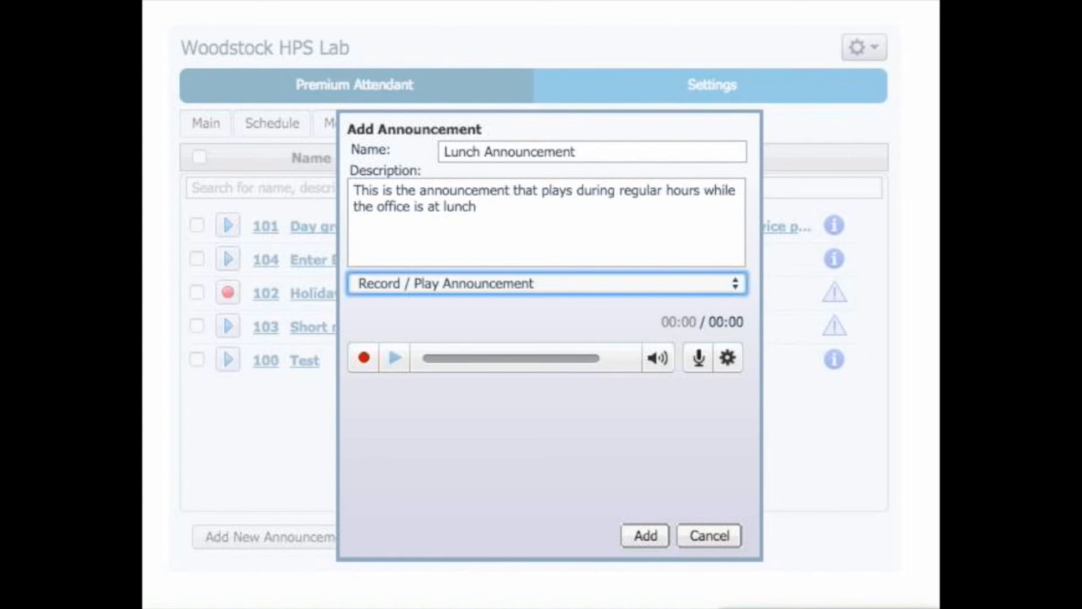
- Provide the 11-second recording and add the Lunch Announcement
{"action": "left_click", "coordinate": [820, 299]}
{"action": "left_click", "coordinate": [719, 291]}
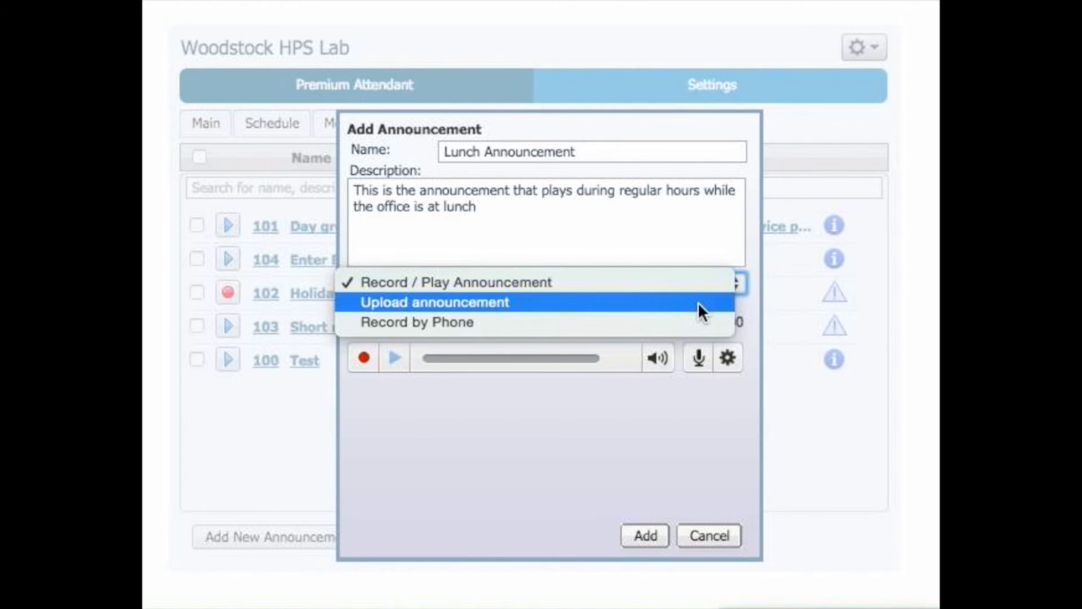
{"action": "key", "text": "Escape"}
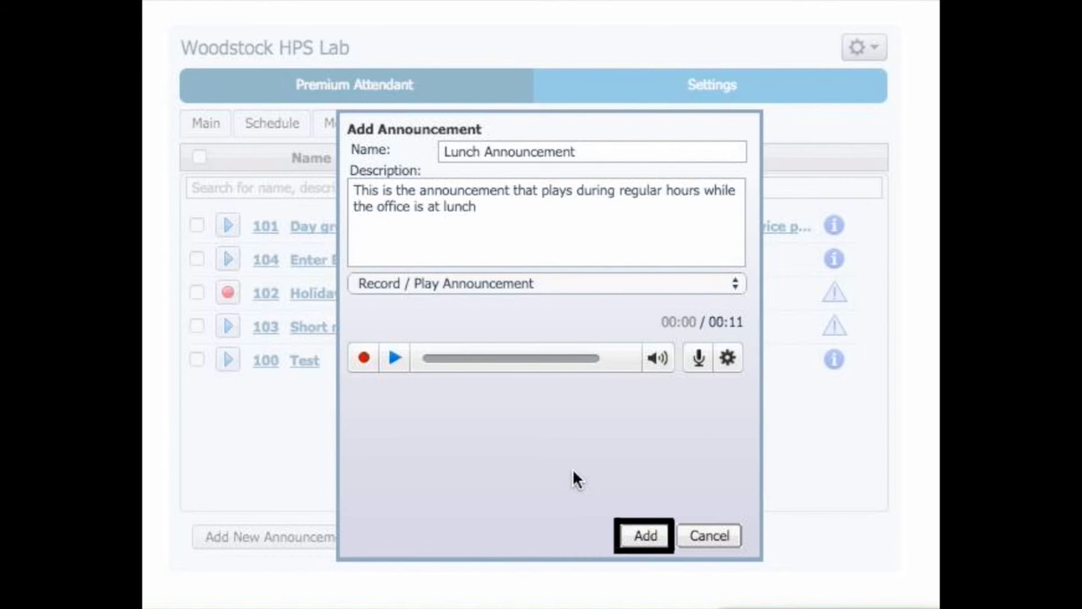
{"action": "left_click", "coordinate": [645, 537]}
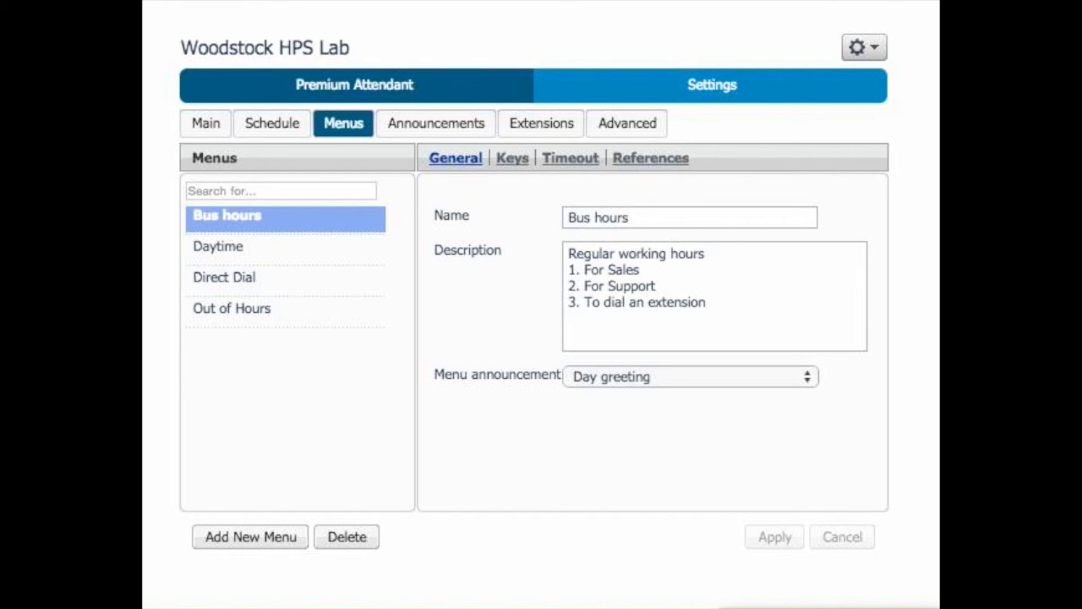
- Create menu 'Lunch' described 'This is the lunch time menu' that plays Lunch Announcement, and show its keys
{"action": "left_click", "coordinate": [261, 543]}
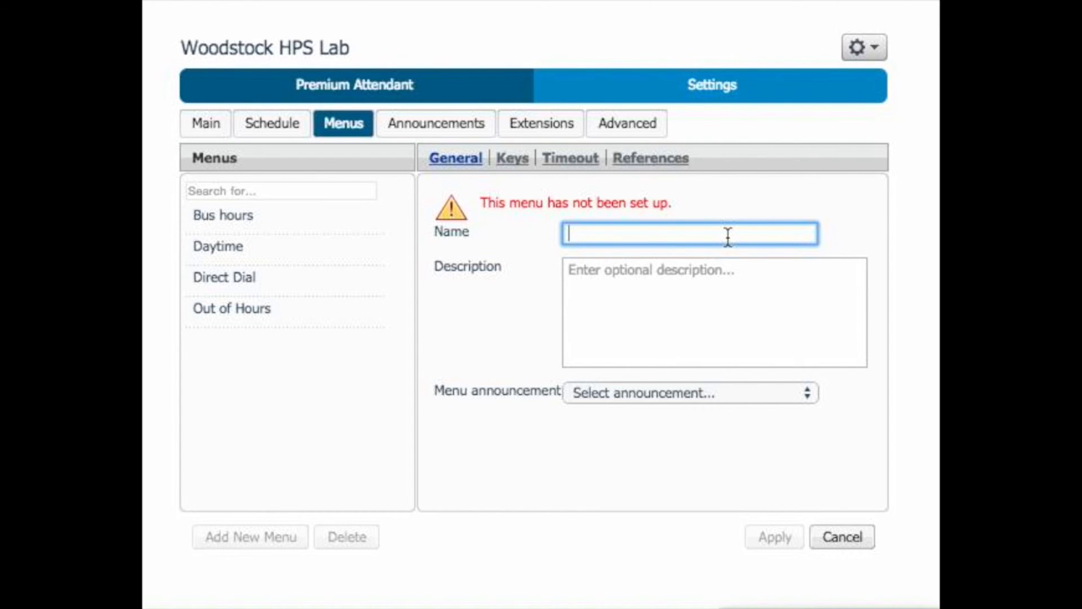
{"action": "type", "text": "Lunch"}
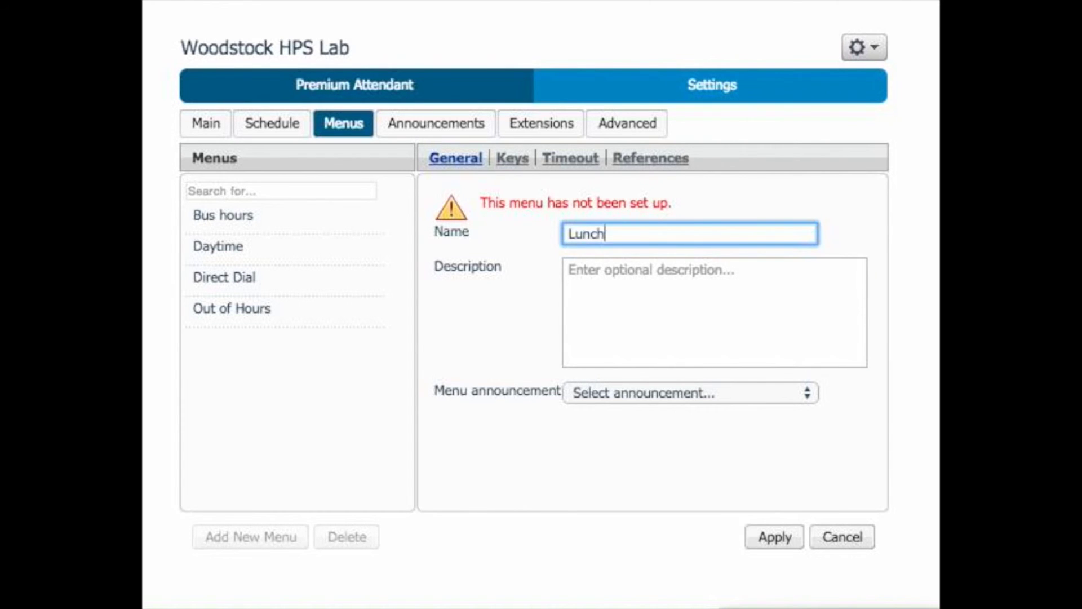
{"action": "left_click", "coordinate": [635, 292]}
{"action": "type", "text": "This is the lunch time menu"}
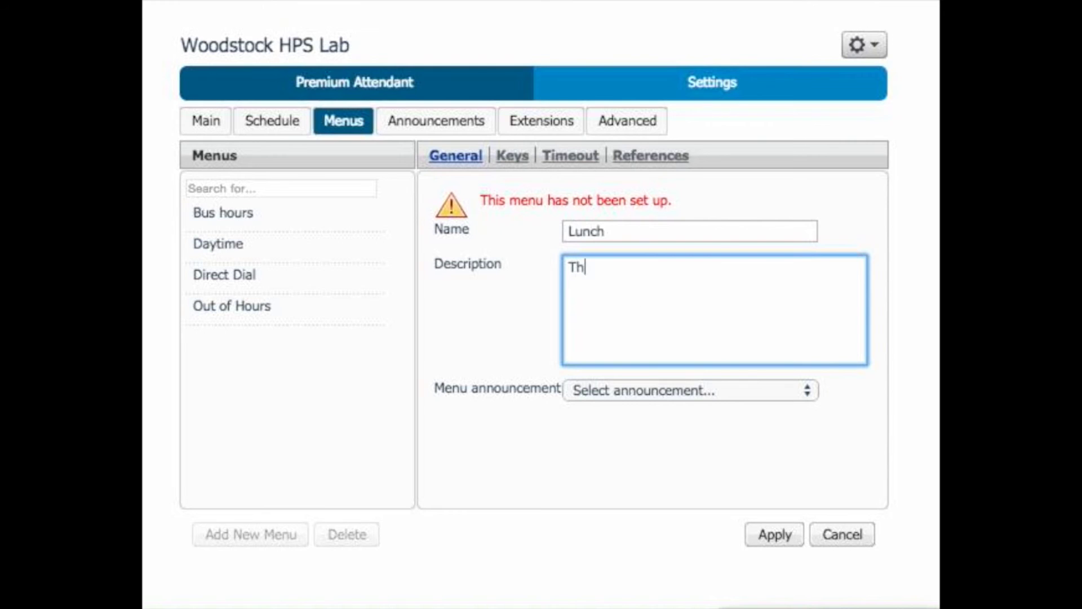
{"action": "left_click", "coordinate": [777, 387]}
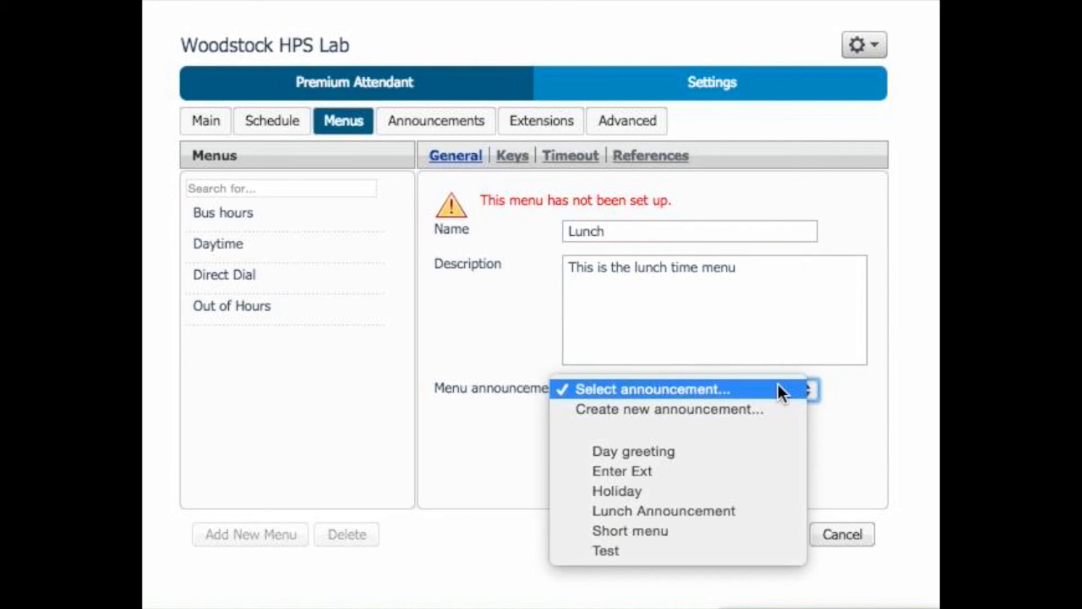
{"action": "left_click", "coordinate": [729, 510]}
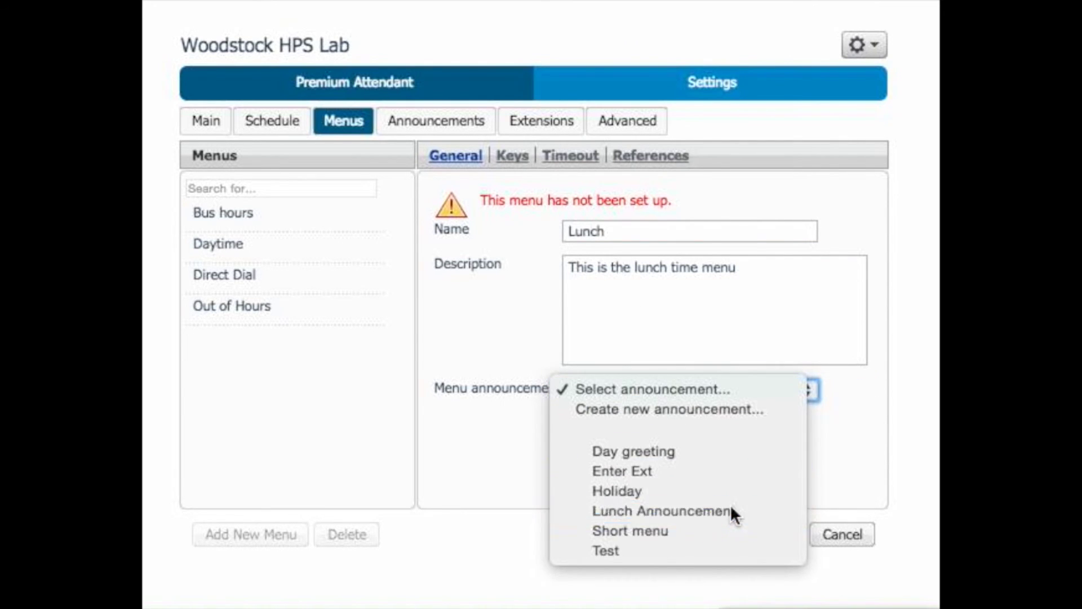
{"action": "left_click", "coordinate": [513, 160]}
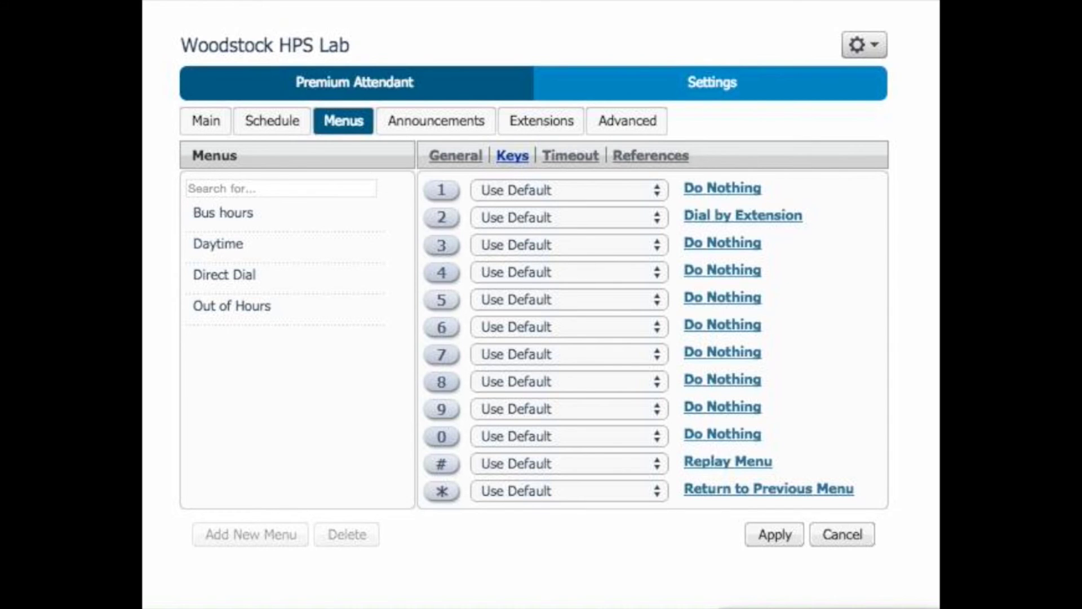
- Set Lunch menu key 0 to Transfer to Voicemail at extension 203 and apply
{"action": "left_click", "coordinate": [630, 446]}
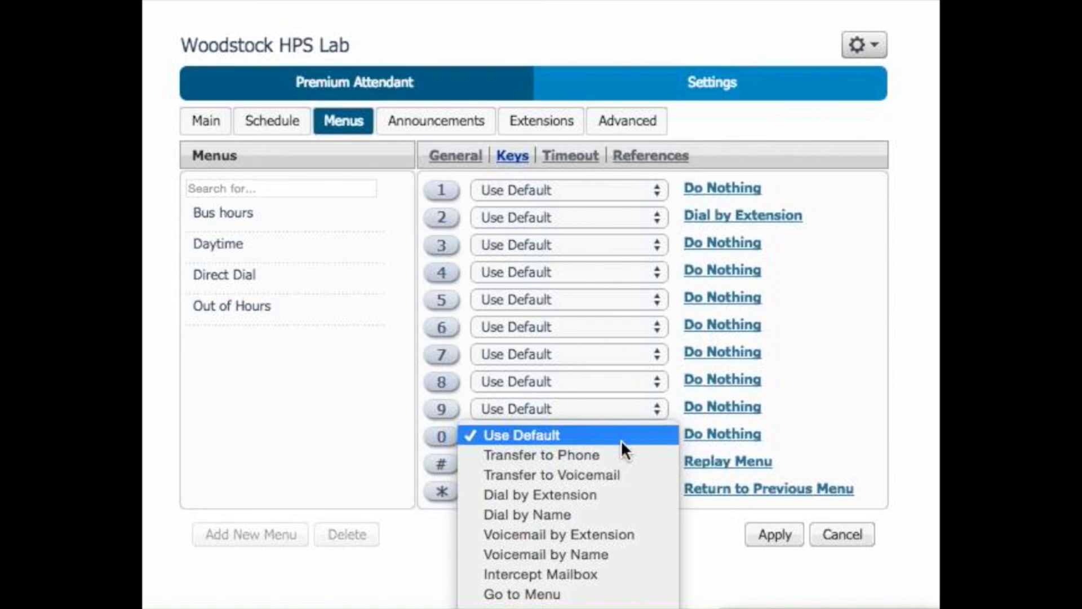
{"action": "left_click", "coordinate": [613, 475]}
{"action": "left_click", "coordinate": [726, 436]}
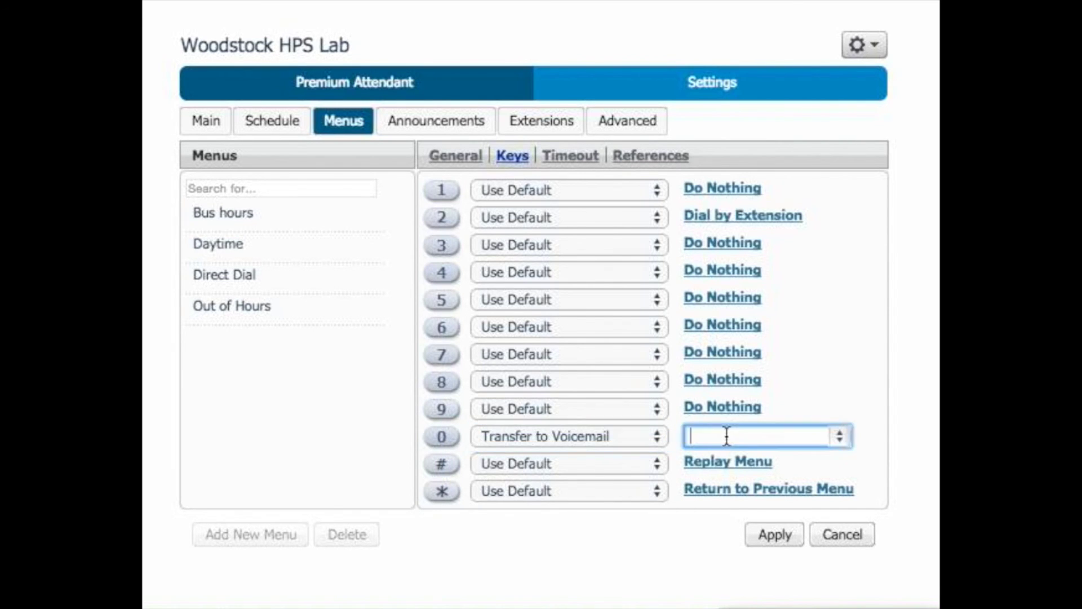
{"action": "type", "text": "203"}
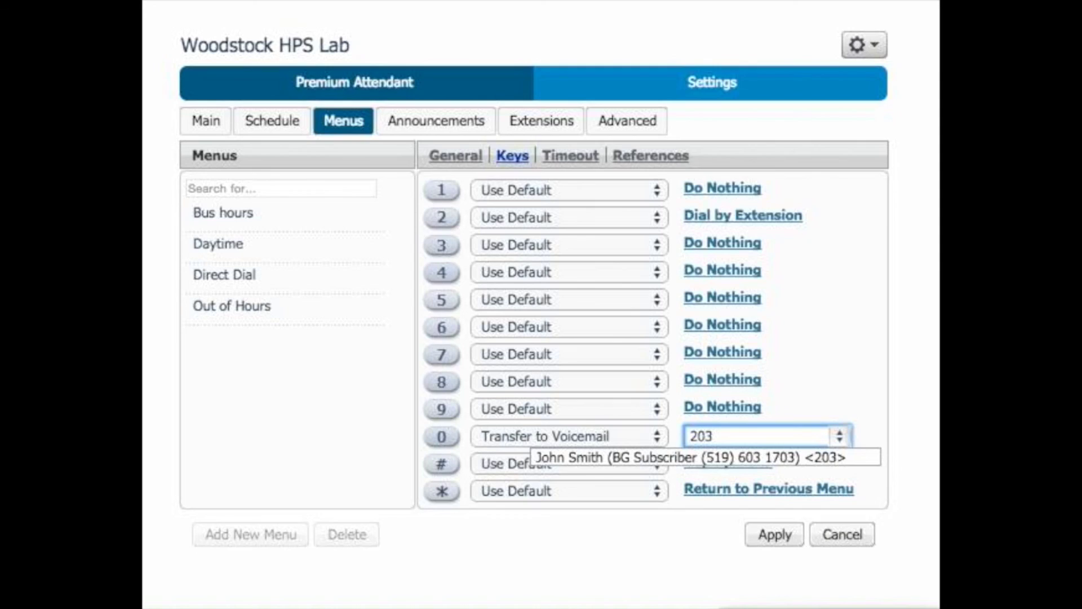
{"action": "left_click", "coordinate": [783, 453]}
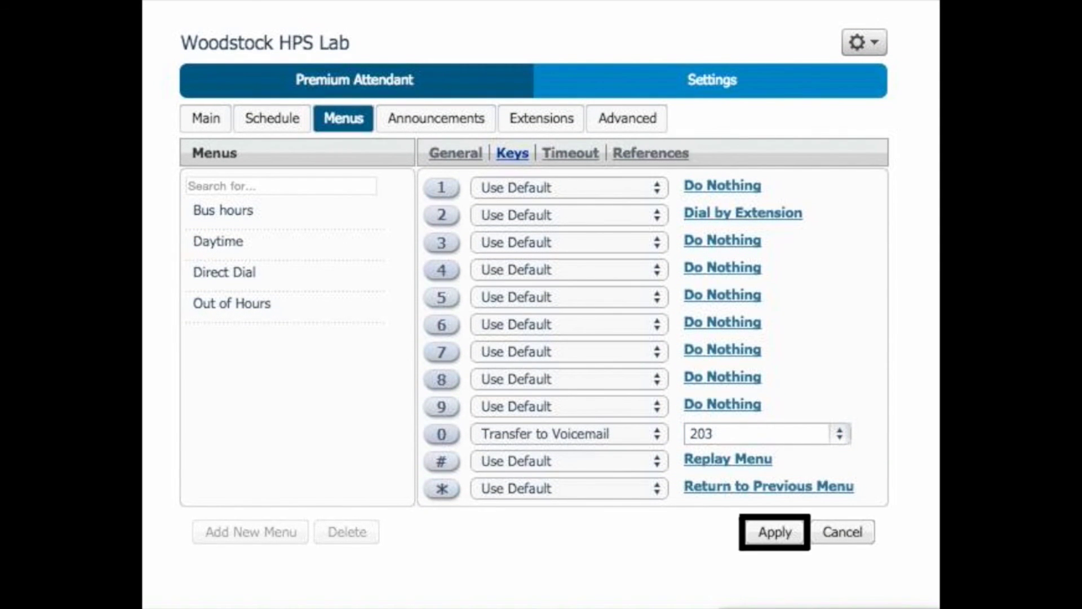
{"action": "left_click", "coordinate": [774, 536]}
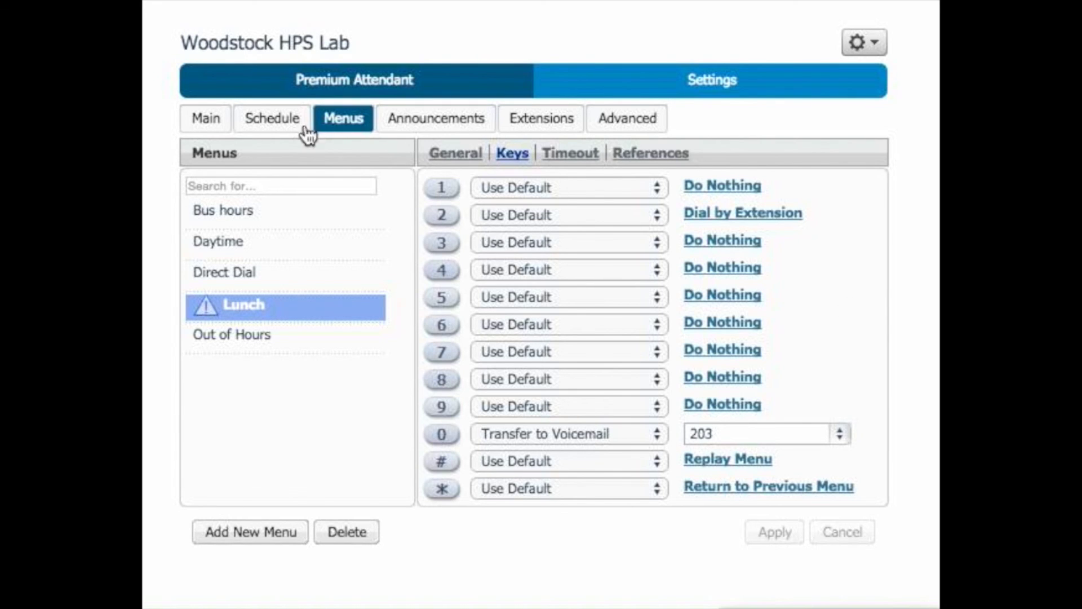
- Assign the Lunch menu in place of Out of Hours to the Lunch schedule period and apply
{"action": "left_click", "coordinate": [280, 125]}
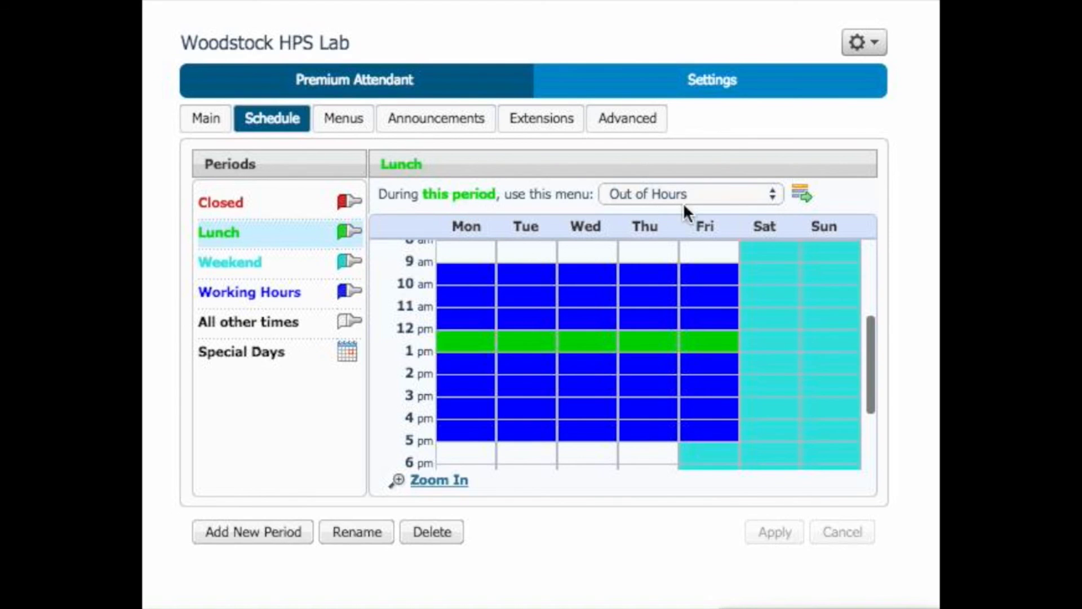
{"action": "left_click", "coordinate": [709, 197]}
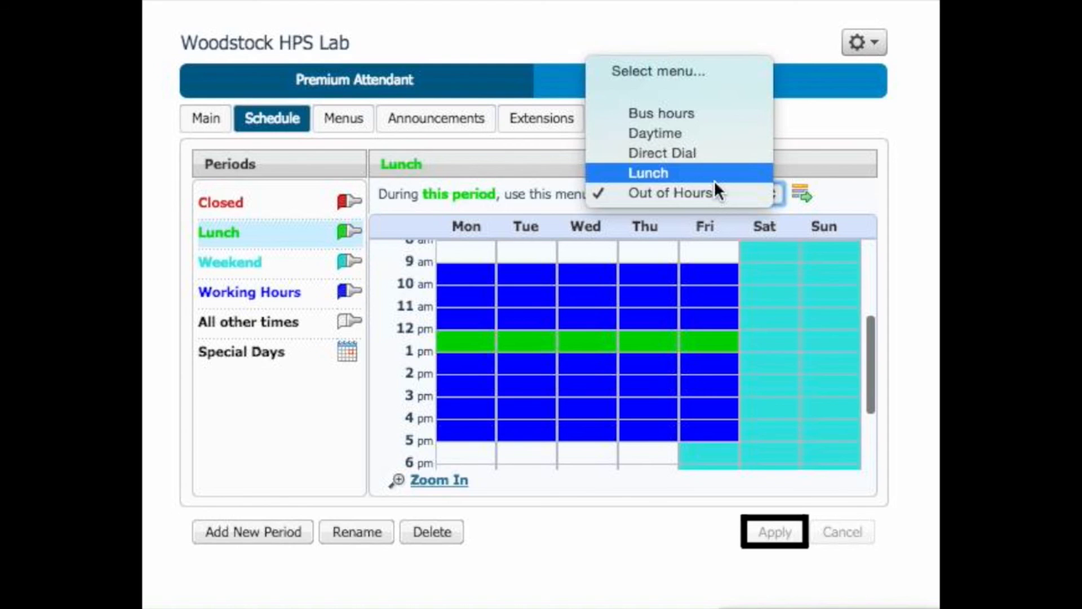
{"action": "left_click", "coordinate": [714, 179]}
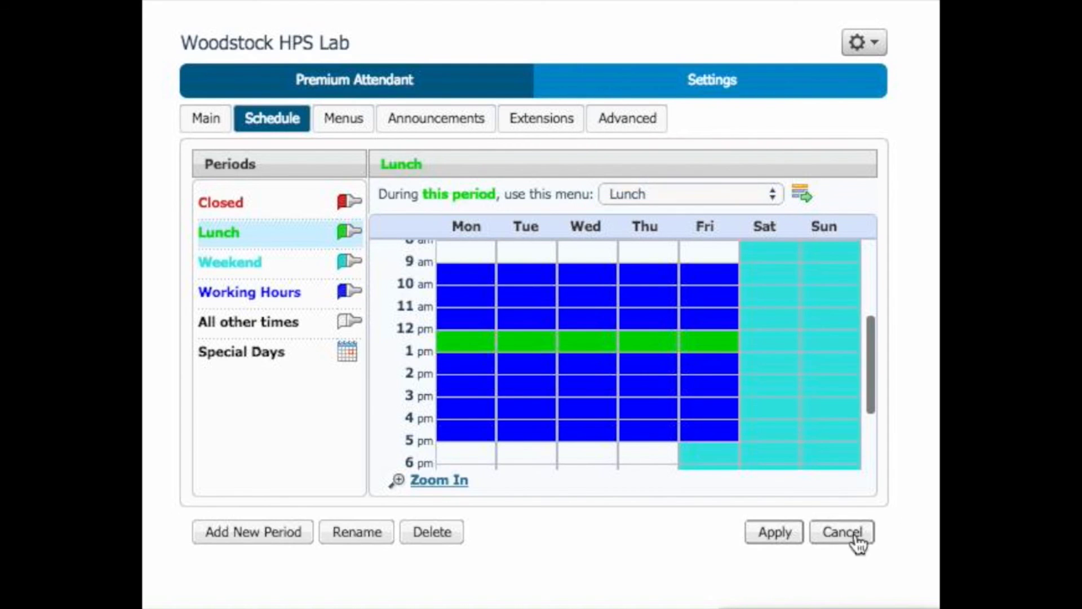
{"action": "left_click", "coordinate": [771, 534]}
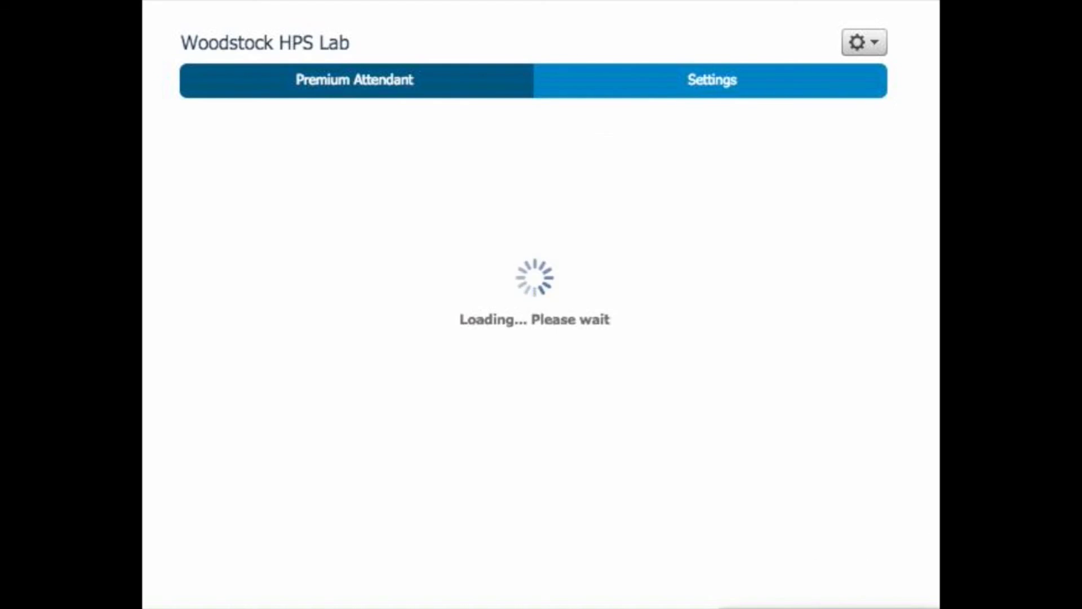
{"action": "scroll", "coordinate": [592, 355], "scroll_direction": "down", "scroll_amount": 5}
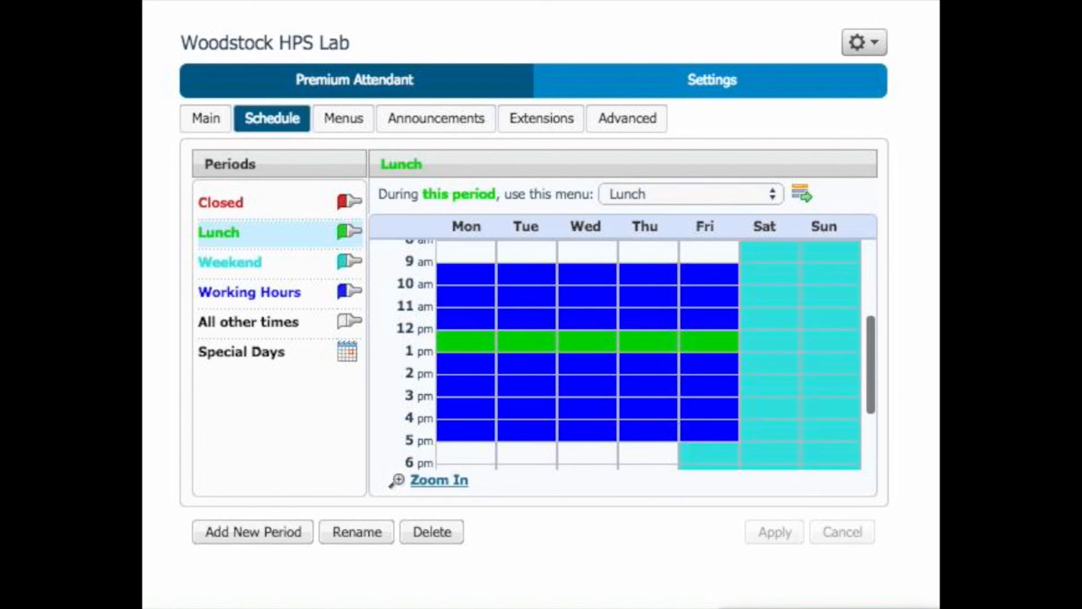